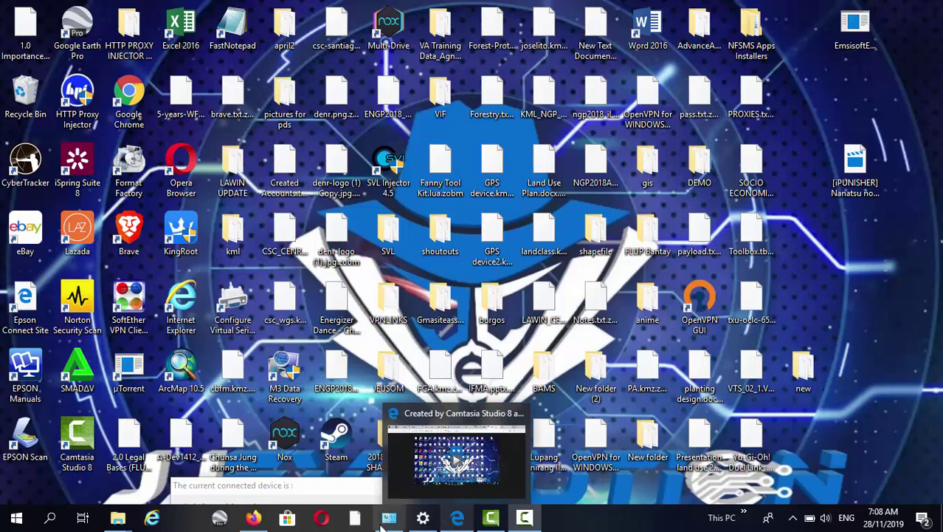
- Switch to Firefox, download the free version of Malwarebytes from its product page and save MBSetup.exe
left_click(254, 476)
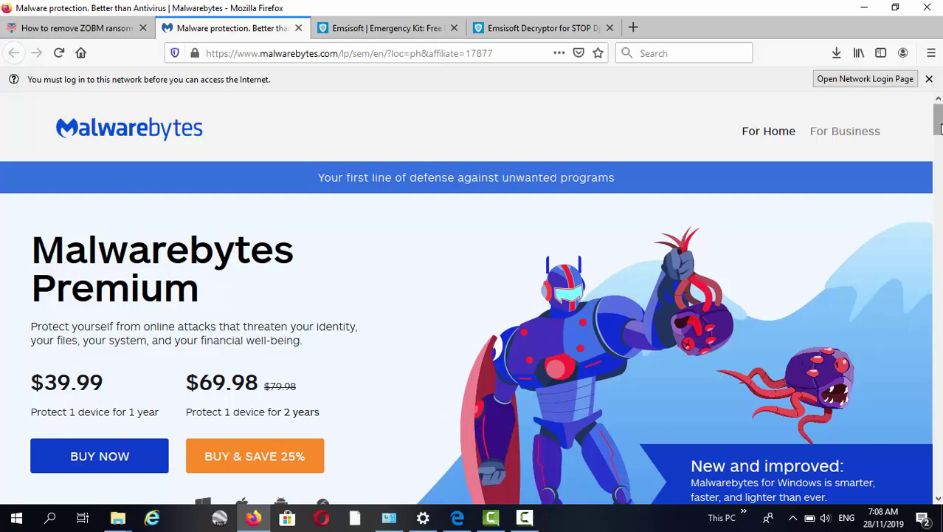
left_click_drag(940, 128, 939, 188)
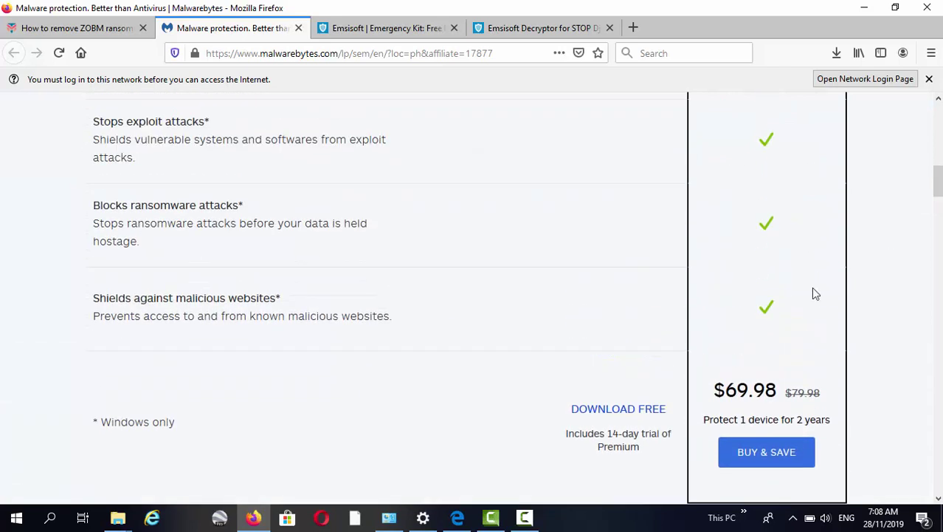
left_click(606, 410)
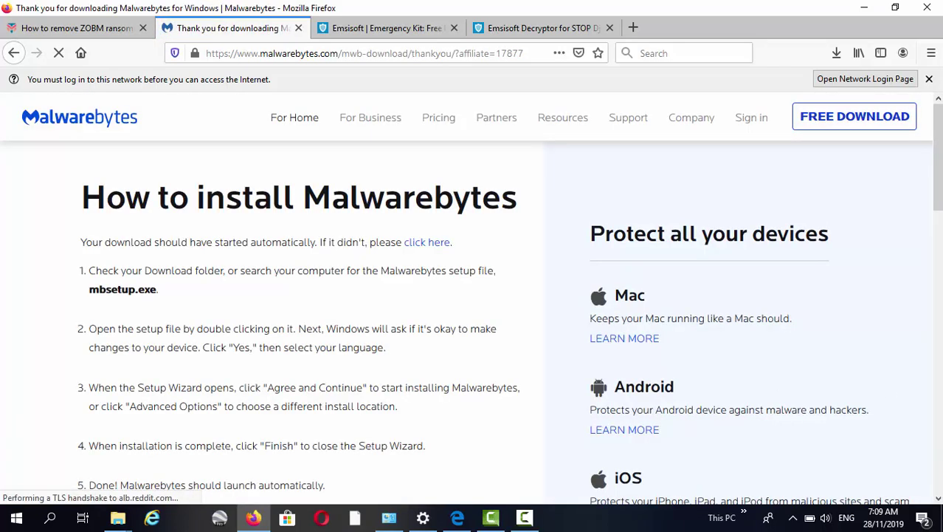
left_click_drag(938, 161, 939, 223)
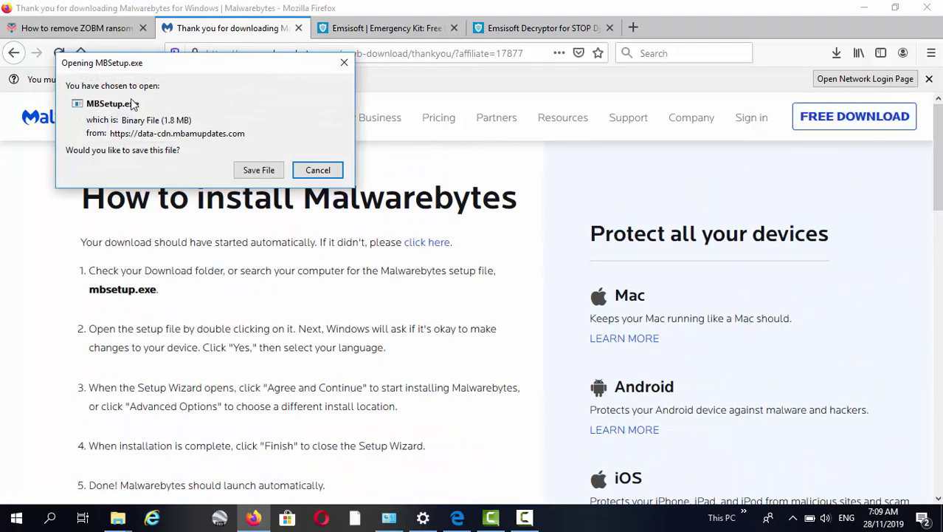
left_click_drag(159, 70, 437, 169)
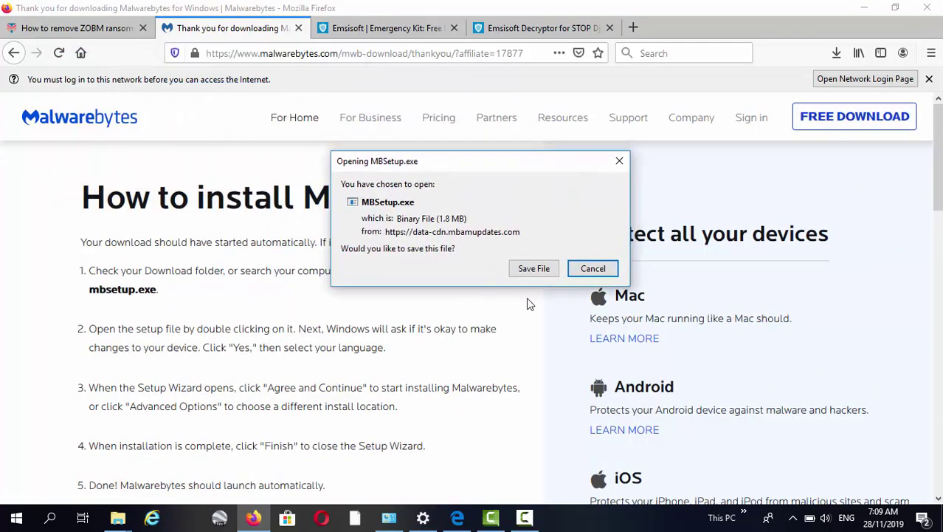
left_click(529, 269)
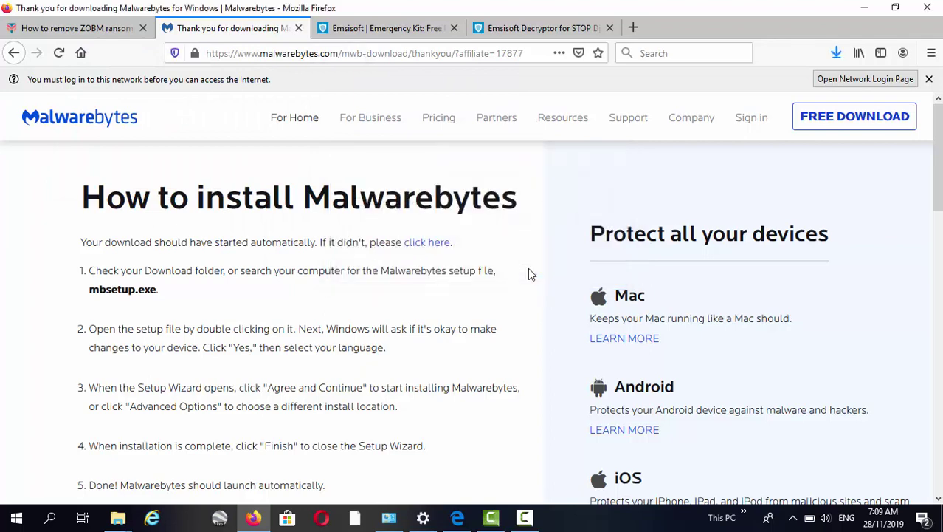
- Run MBSetup.exe from the Downloads folder and install Malwarebytes for a personal computer
left_click(835, 56)
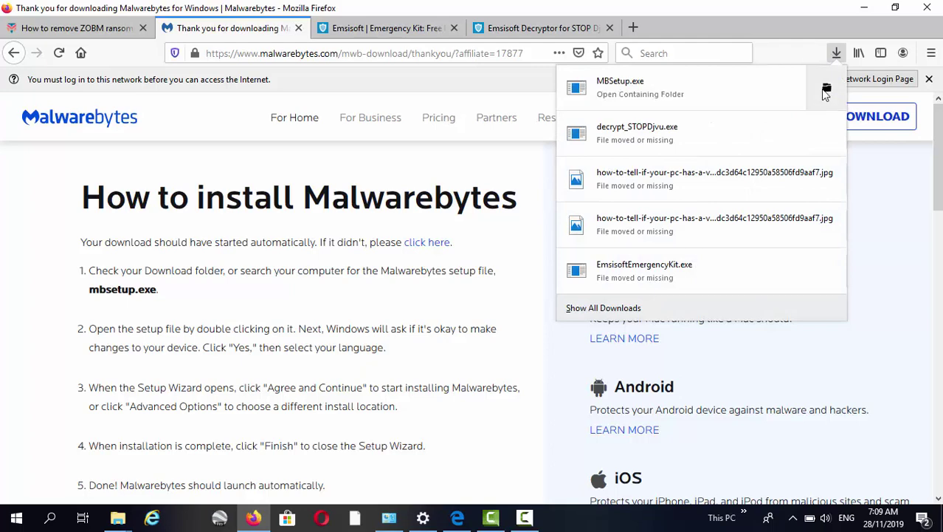
left_click(827, 88)
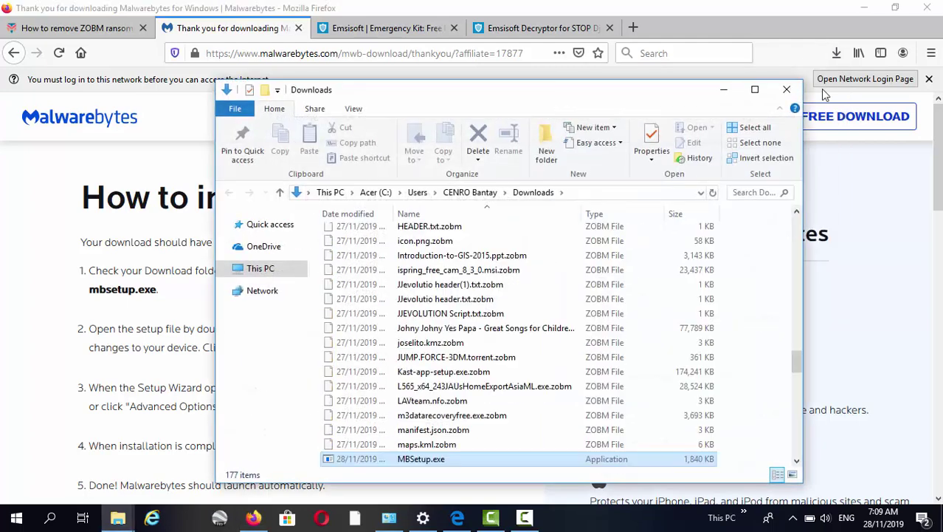
double_click(454, 461)
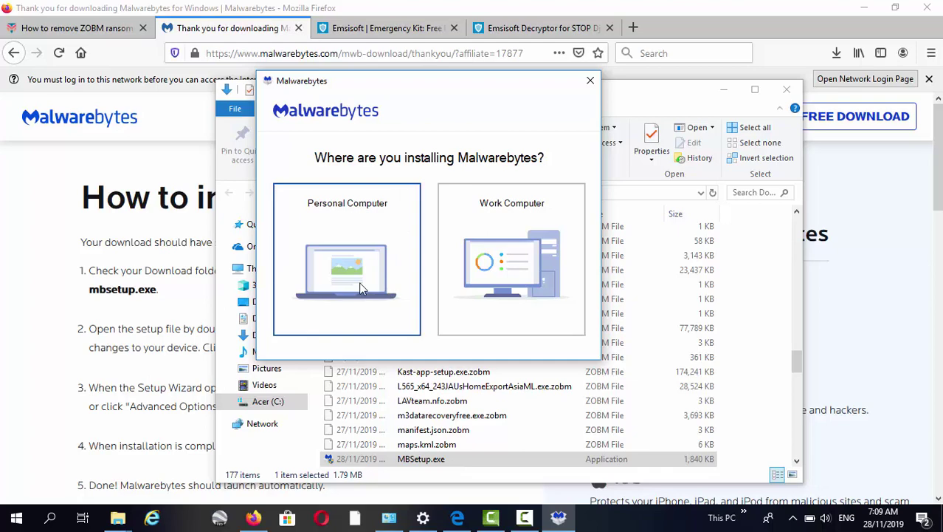
left_click(361, 289)
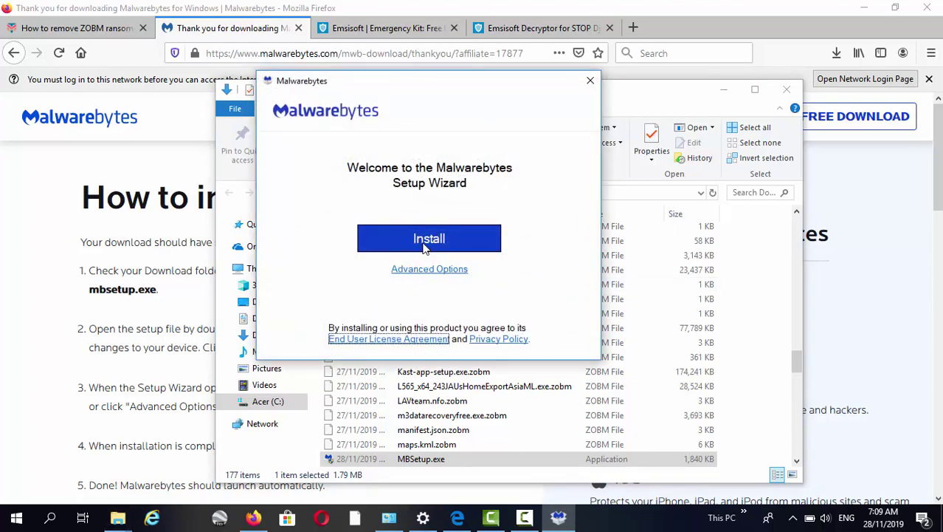
left_click(425, 244)
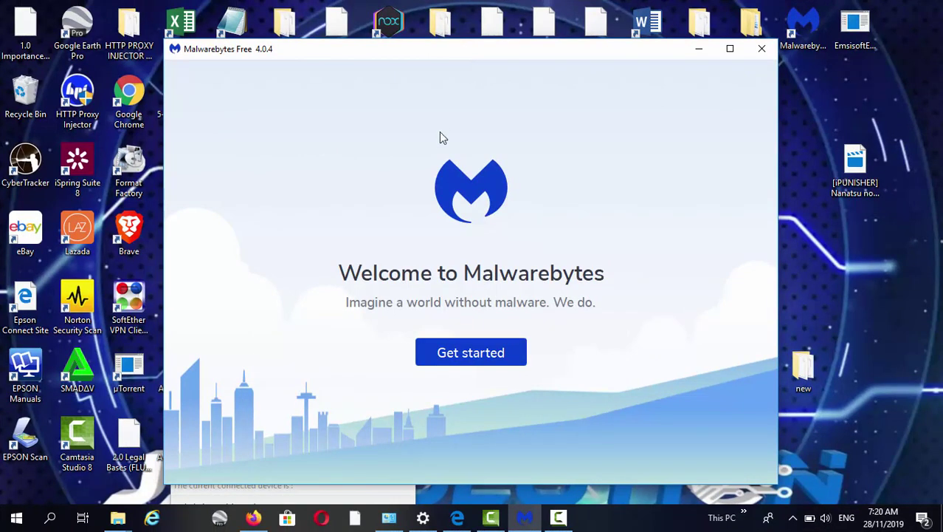
- Set up Malwarebytes as the Free version without providing an email and run a threat scan
left_click(467, 354)
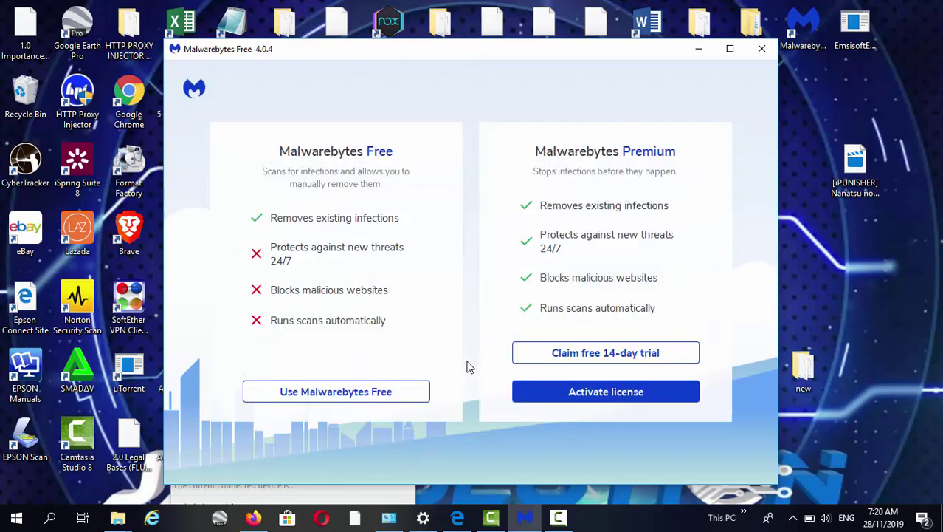
left_click(351, 393)
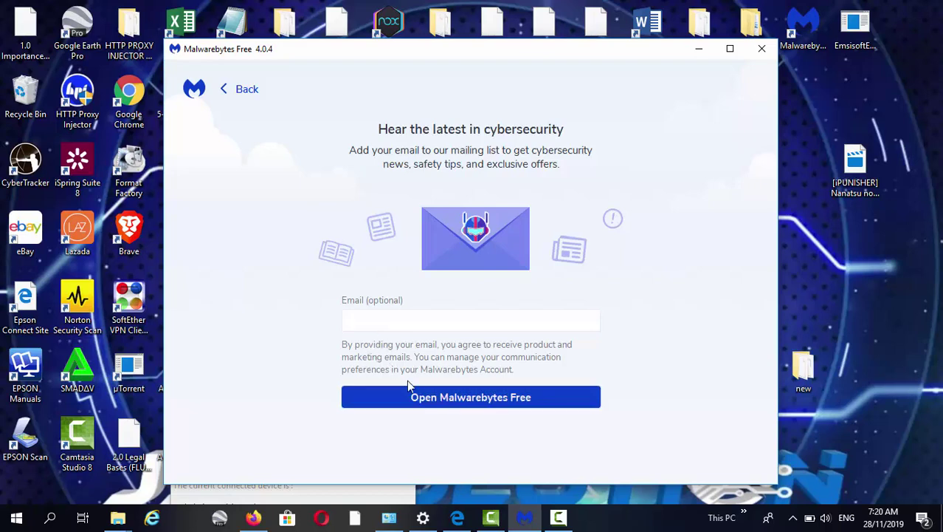
left_click(432, 401)
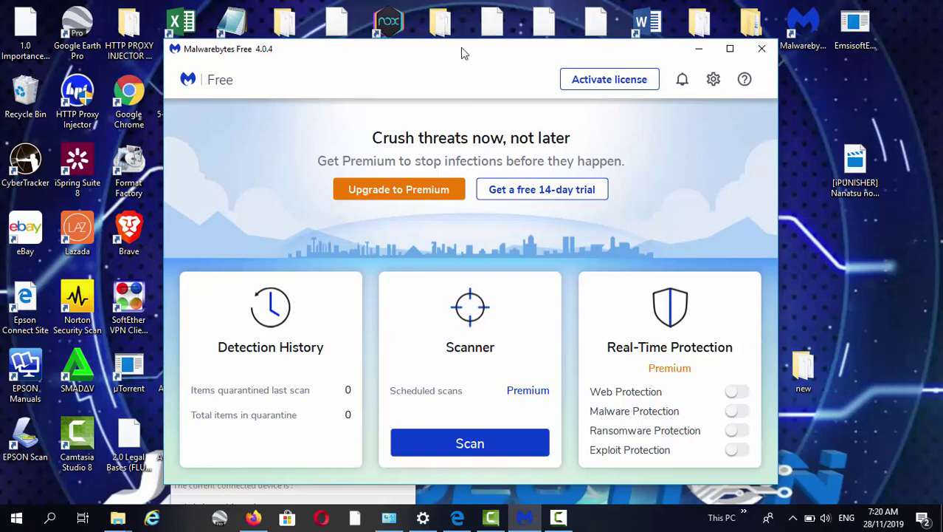
left_click_drag(461, 53, 437, 29)
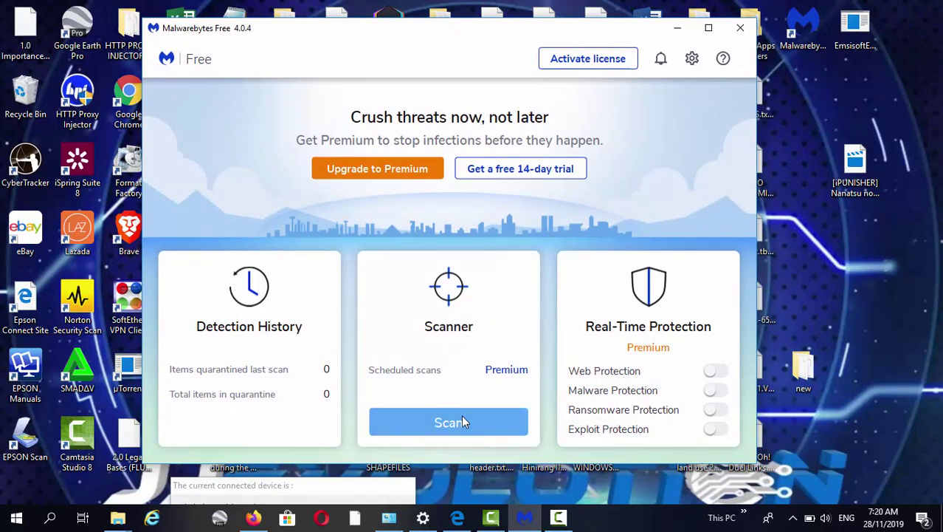
left_click(449, 432)
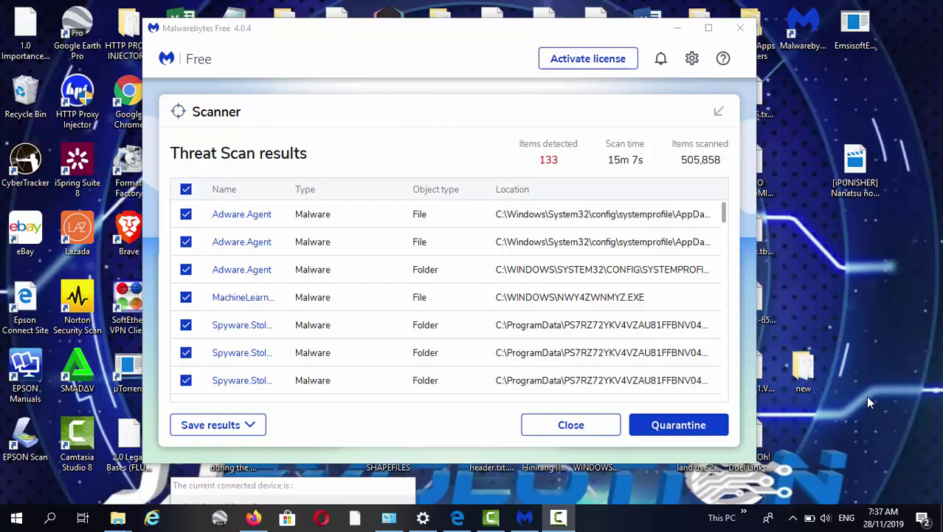
- Examine the names, types and locations of the threats listed in the Threat Scan results
key("alt+Tab")
key("Page_Down")
key("Page_Down")
key("Page_Down")
key("Page_Down")
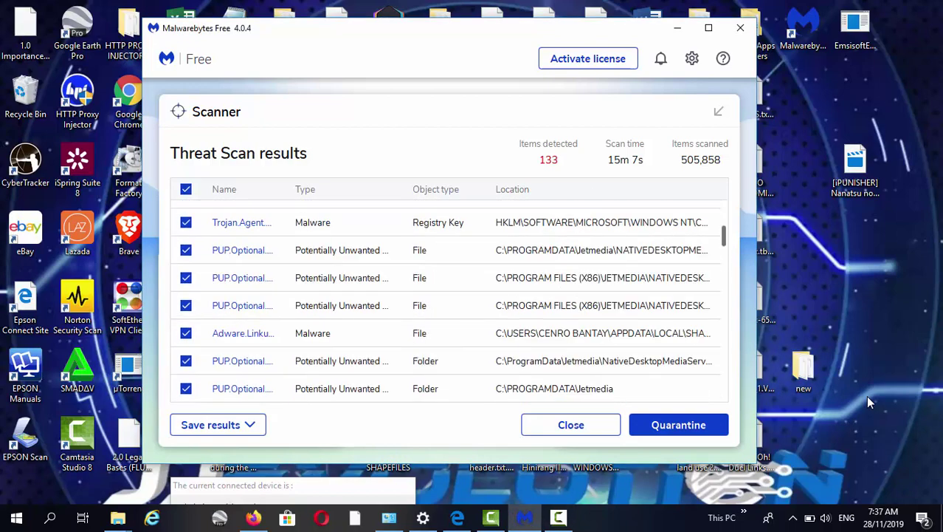
key("Page_Down")
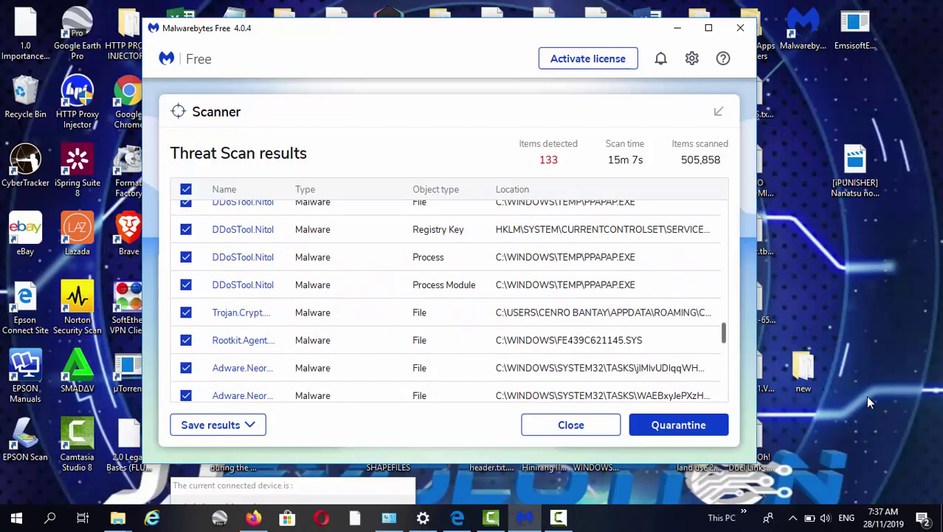
key("Page_Up")
key("Page_Up")
key("Home")
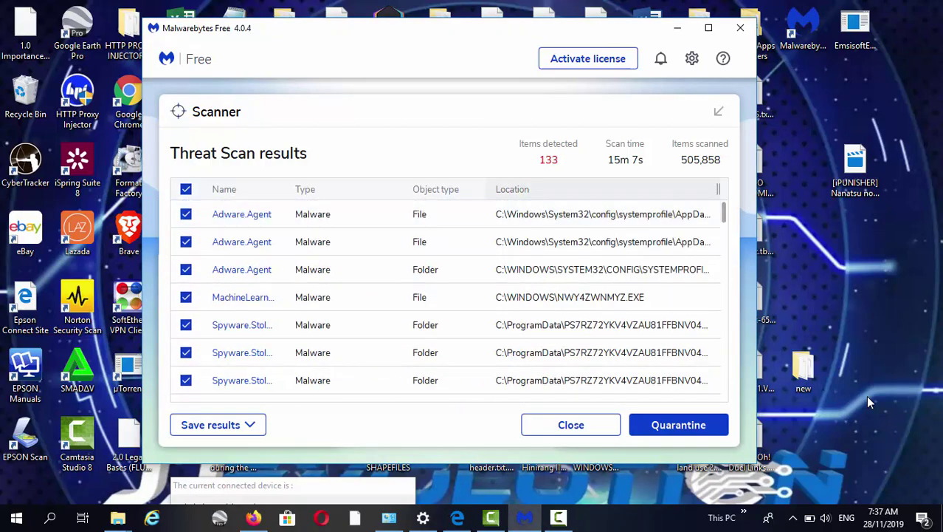
key("Up")
key("Up")
key("Up")
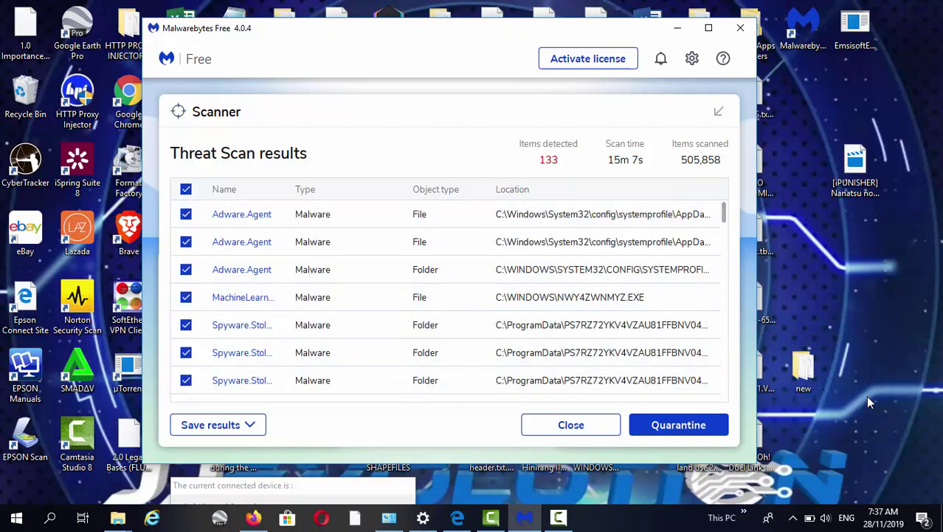
key("Return")
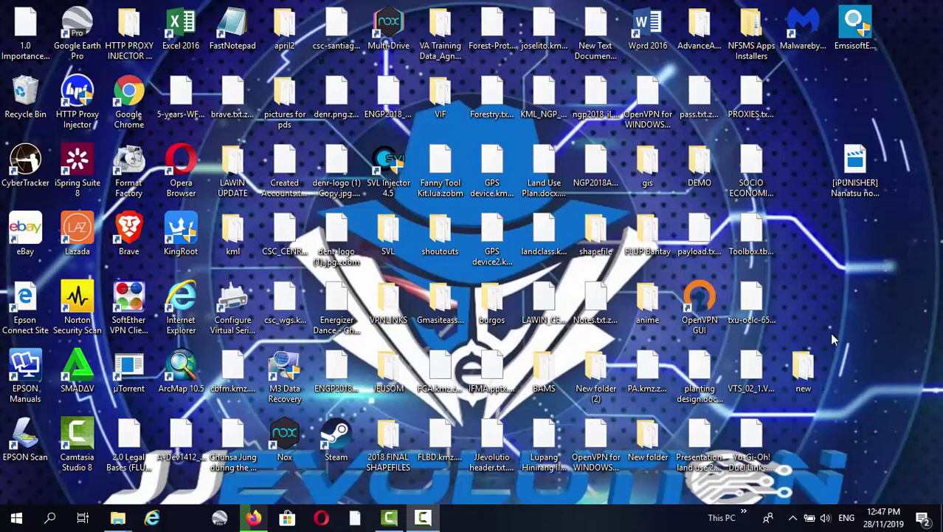
- Reveal the full file name of the encrypted SOCIO ECONOMIC FILES document on the desktop
left_click(747, 190)
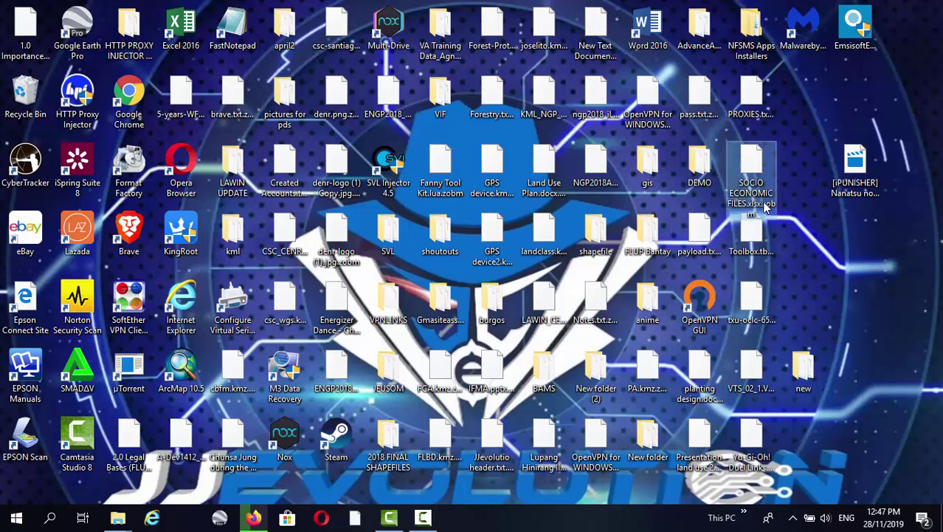
left_click(779, 171)
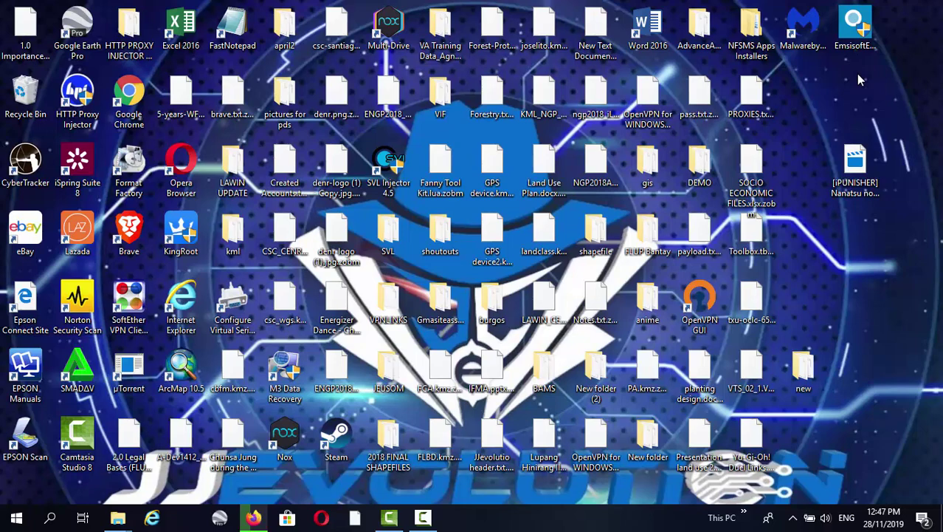
- Install Emsisoft Emergency Kit from the desktop installer to C:\EEK and launch Start Emergency Kit Scanner.exe
left_click(856, 34)
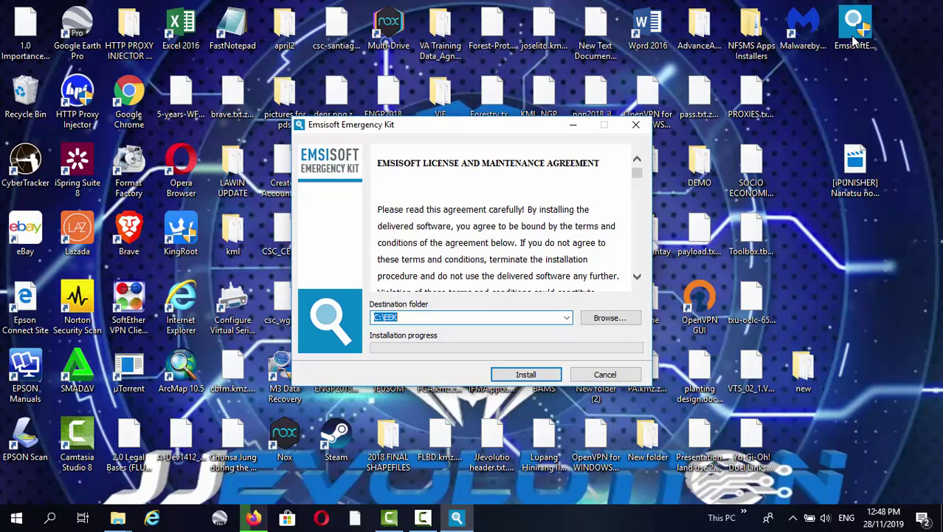
left_click(522, 375)
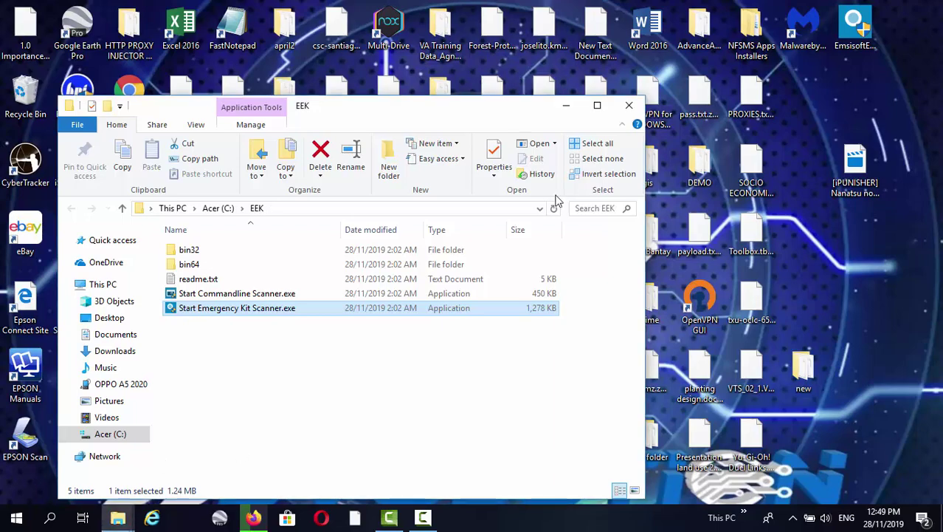
left_click_drag(517, 115, 629, 91)
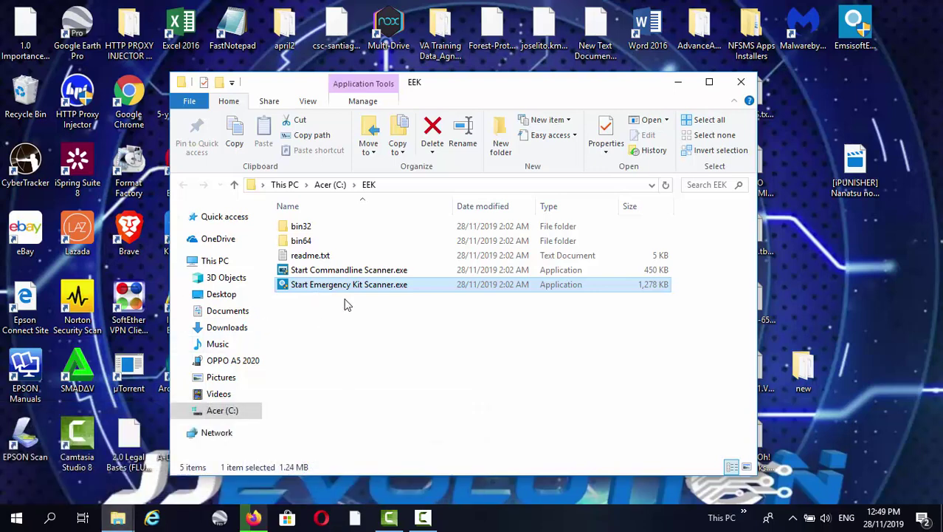
left_click_drag(455, 99, 469, 91)
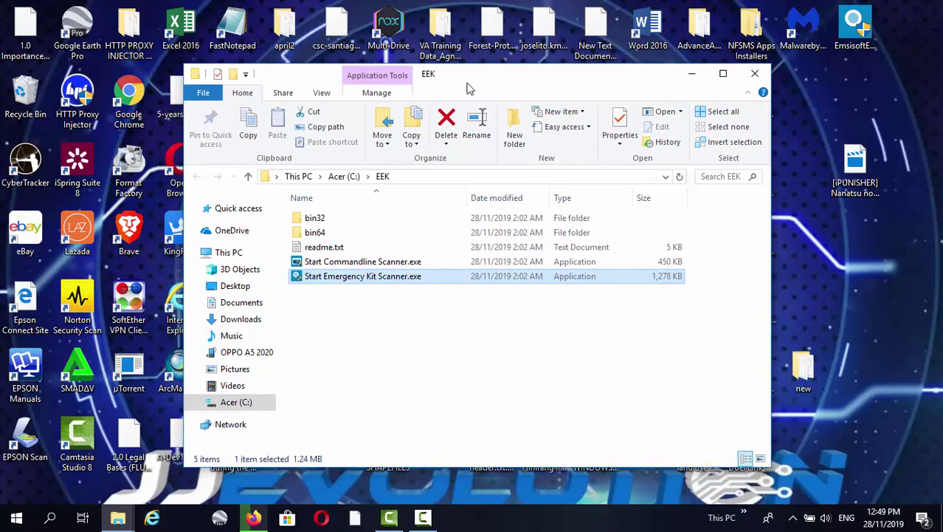
double_click(403, 277)
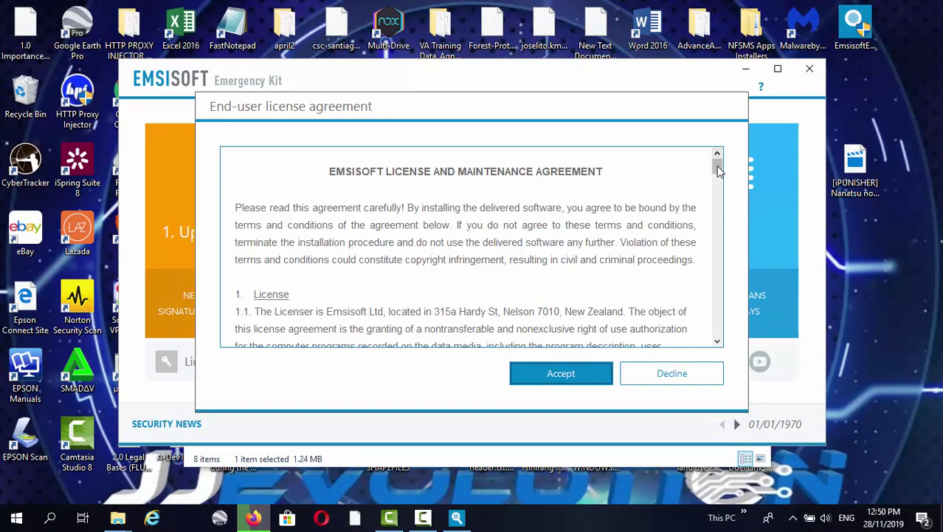
- Accept the Emsisoft end-user license agreement and decline the recommended online update
left_click_drag(716, 167, 718, 336)
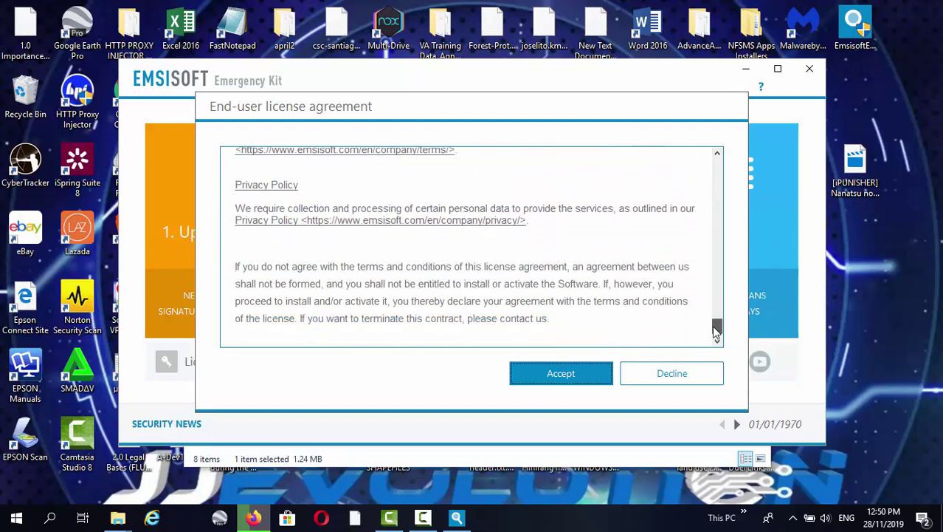
left_click(562, 380)
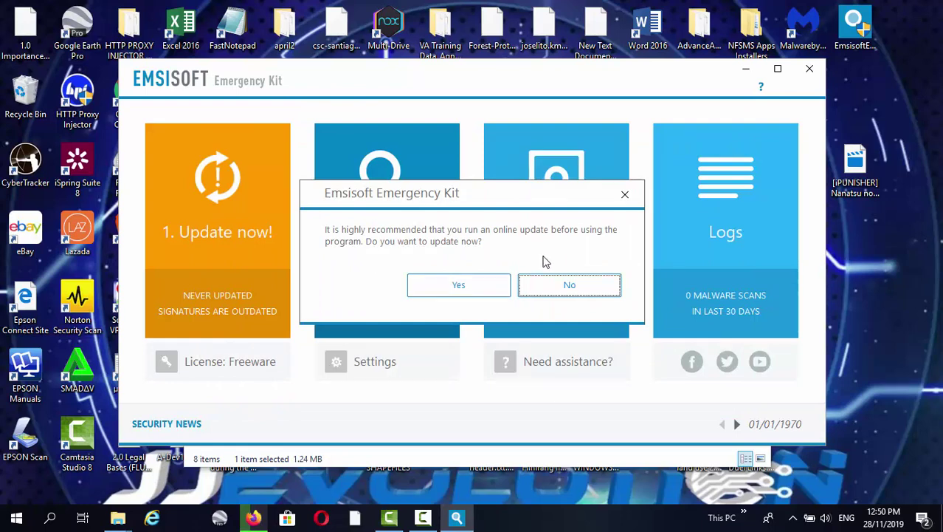
left_click(564, 286)
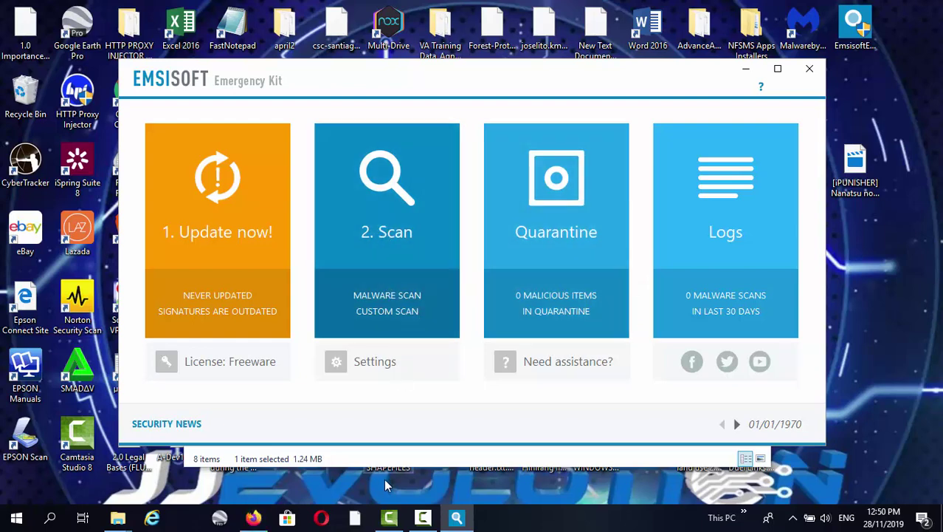
- Run a malware scan in Emsisoft Emergency Kit with detection of Potentially Unwanted Programs included
left_click(392, 299)
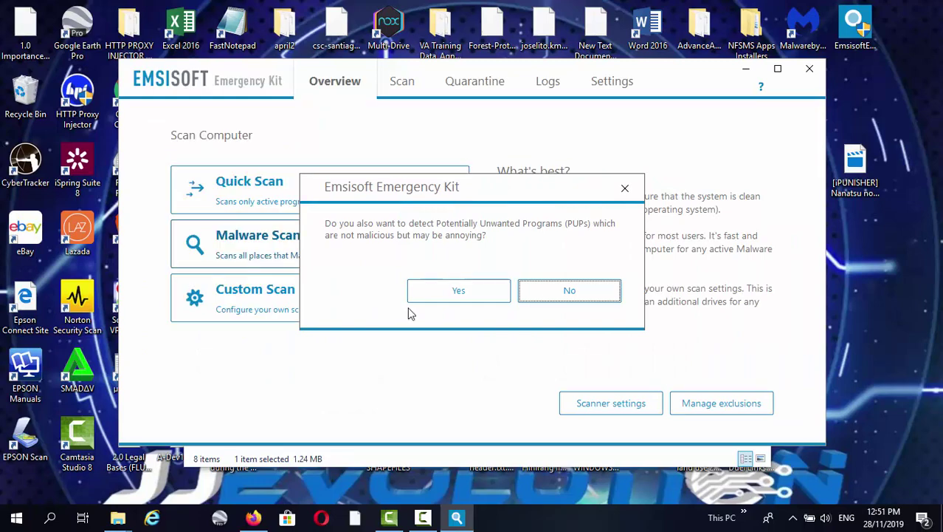
left_click(459, 289)
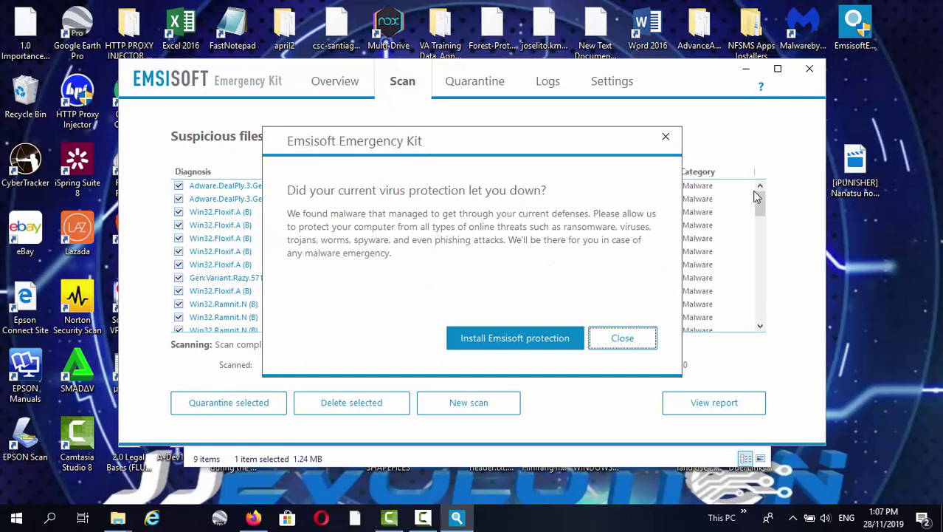
- Dismiss the Emsisoft protection offer and quarantine all the selected suspicious files
left_click(666, 137)
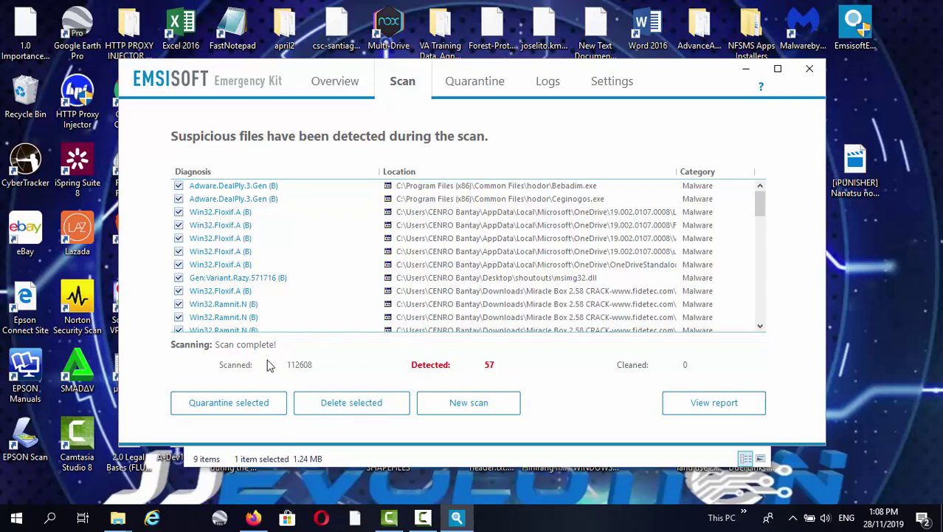
left_click(240, 408)
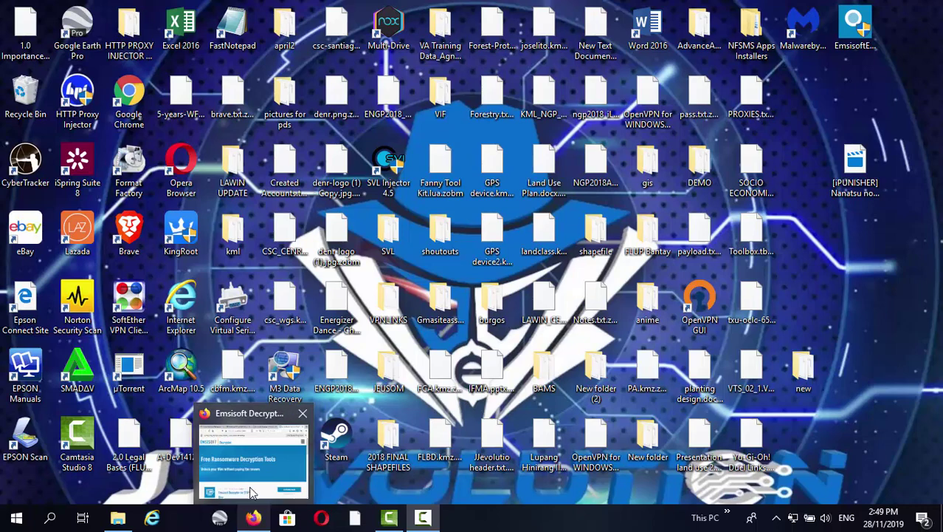
- Switch to Firefox and download decrypt_STOPDjvu.exe from the Emsisoft Decryptor for STOP Djvu page
left_click(251, 520)
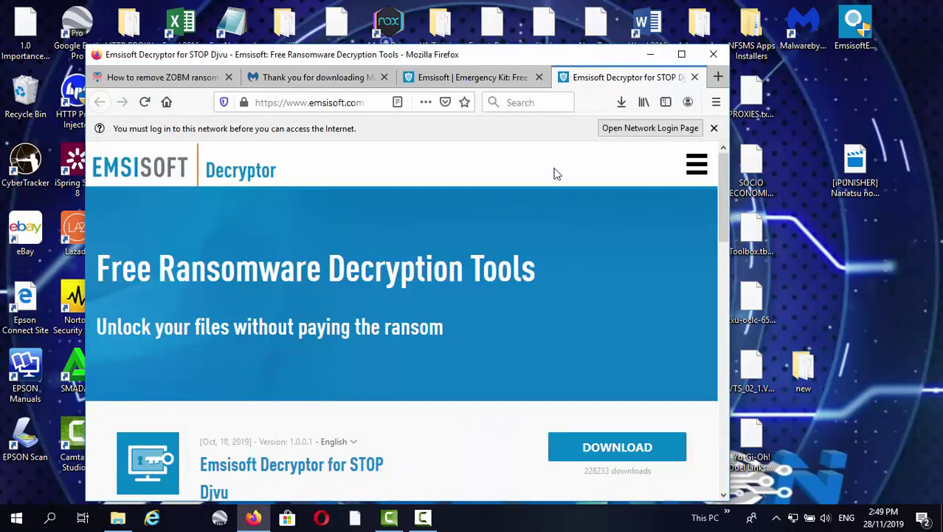
left_click(681, 54)
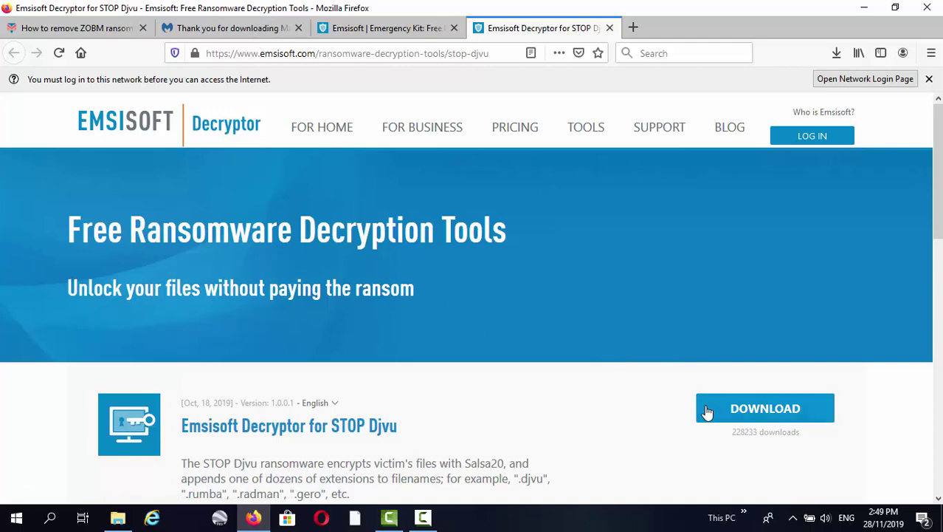
left_click(736, 412)
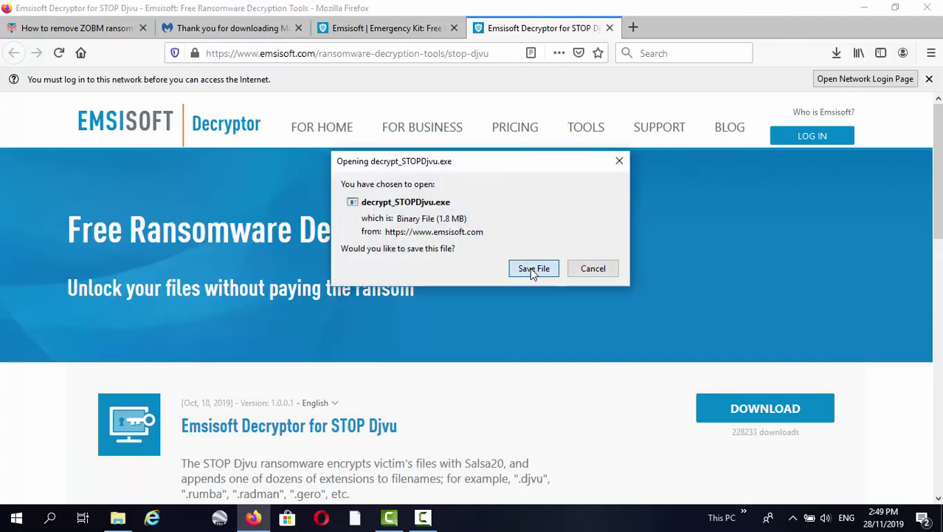
left_click(532, 269)
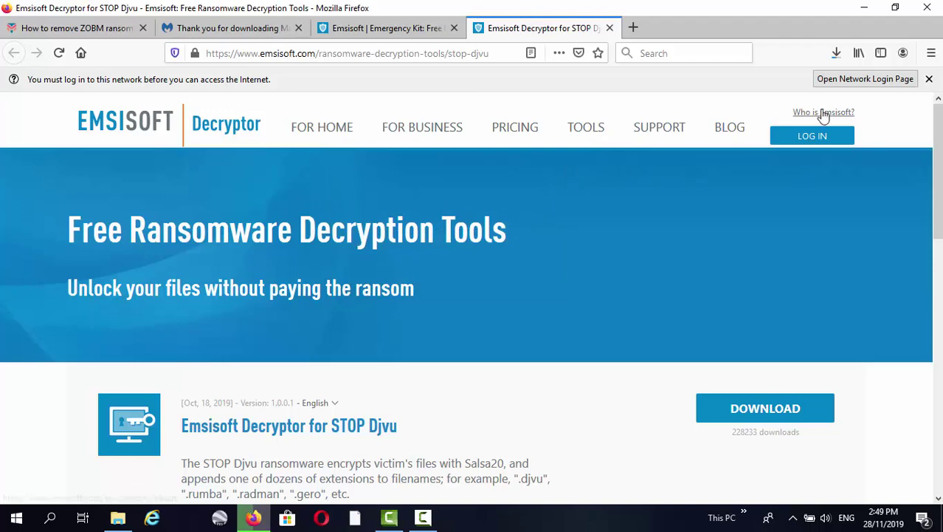
- Launch decrypt_STOPDjvu.exe from its download folder and accept the license terms and the disclaimer
left_click(836, 54)
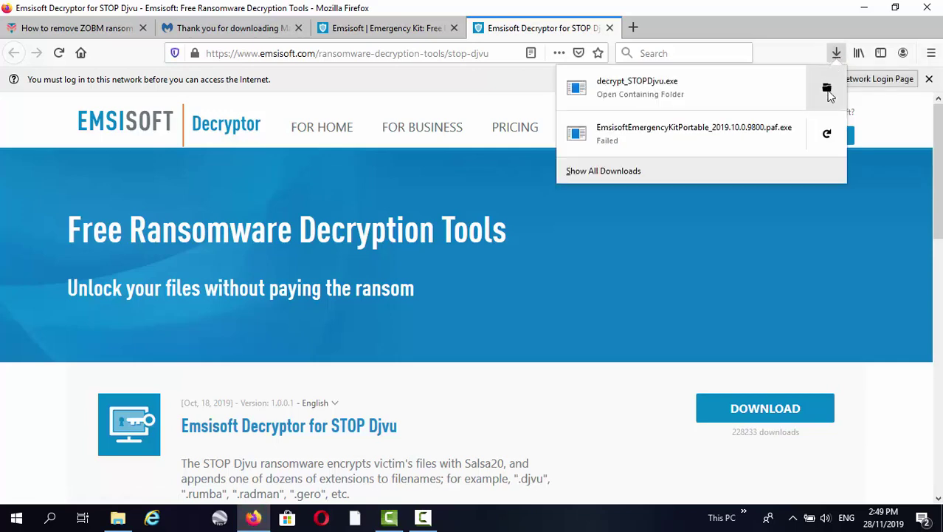
left_click(828, 87)
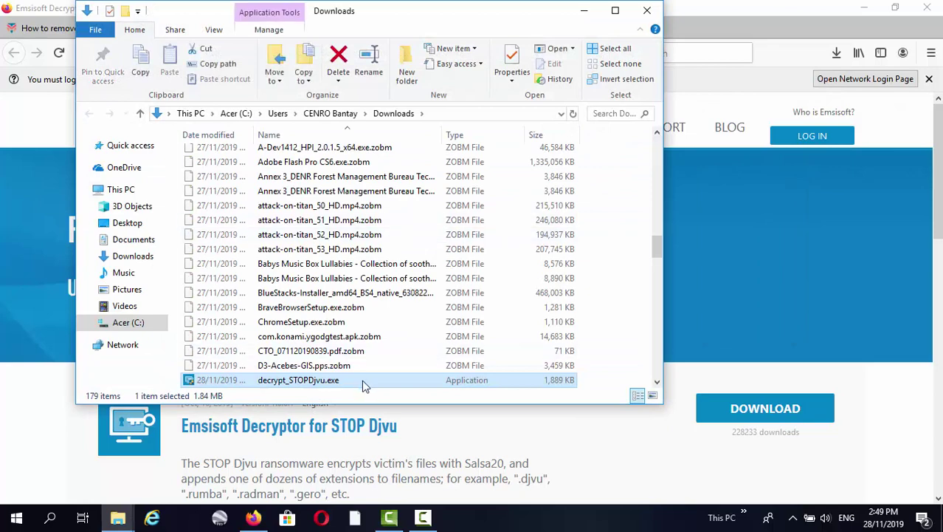
double_click(358, 383)
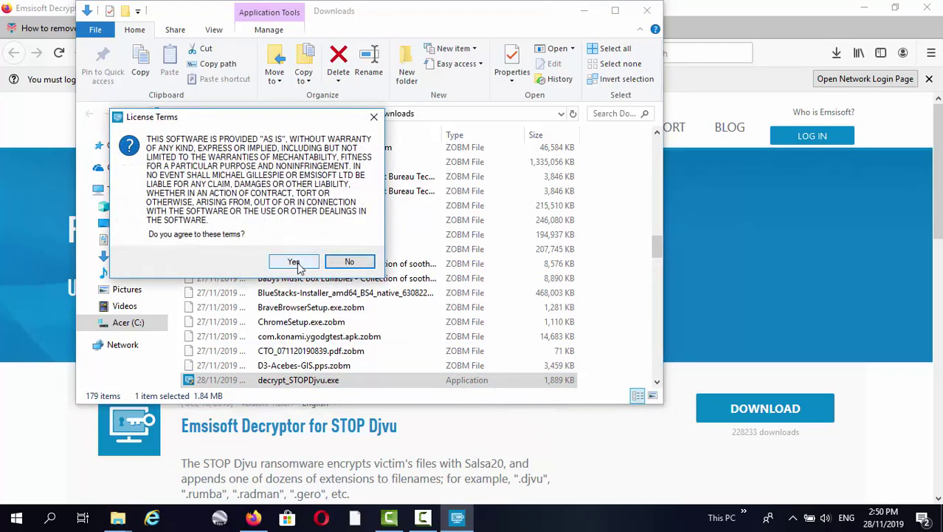
left_click(295, 263)
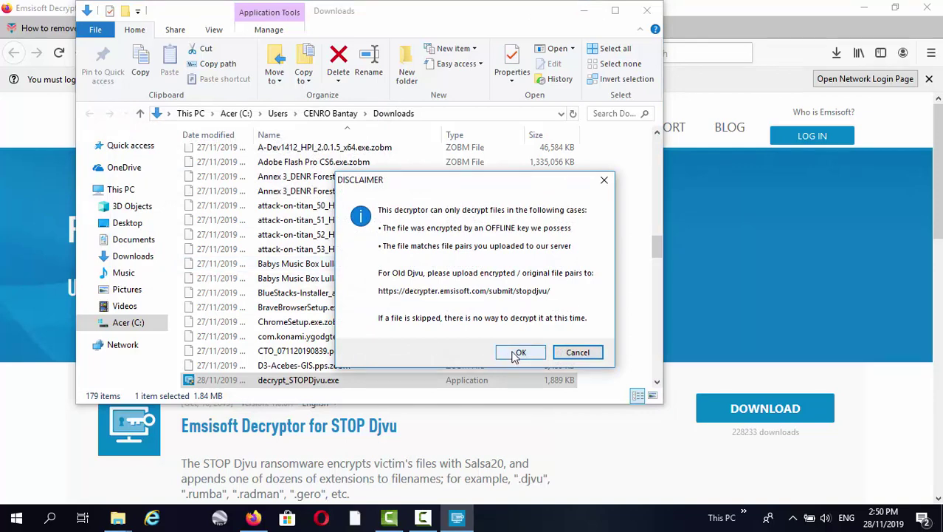
left_click(516, 352)
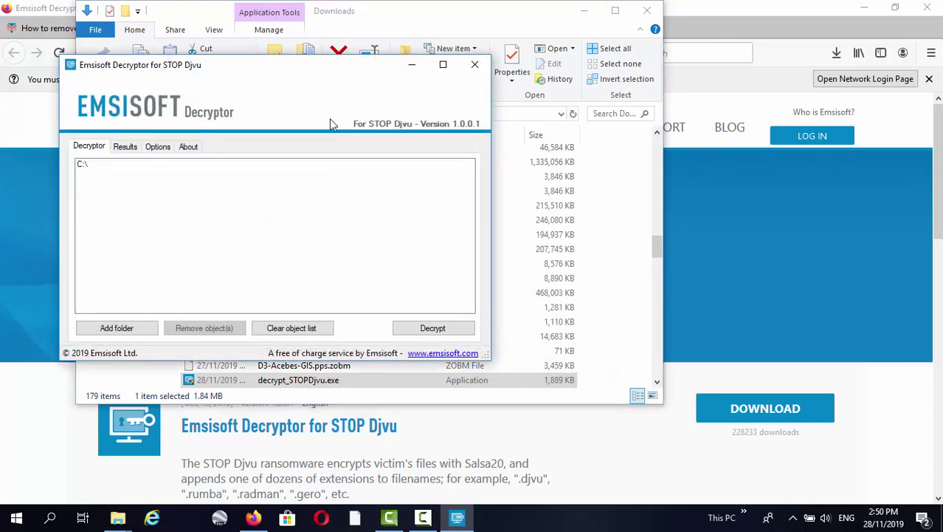
- Minimize the Downloads folder and browser windows behind the decryptor and clear its object list
left_click_drag(326, 70, 539, 136)
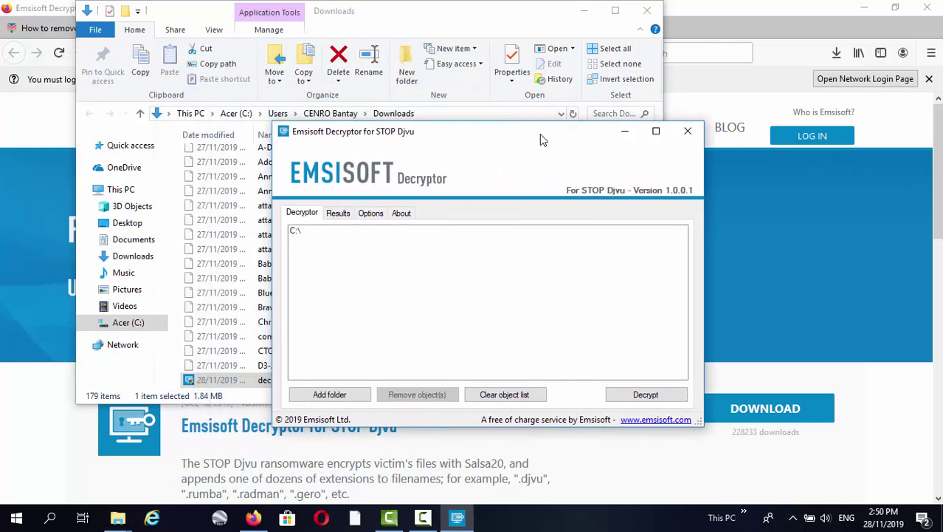
left_click(583, 14)
left_click(862, 7)
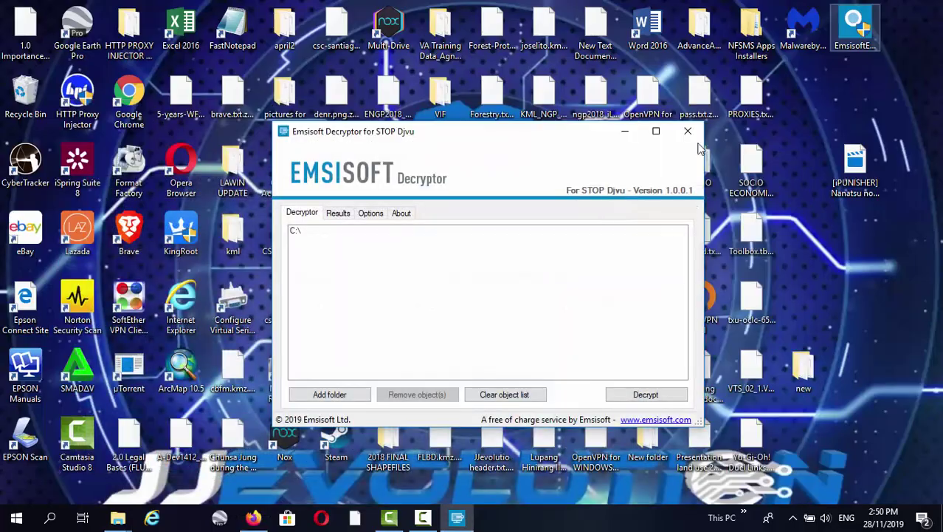
left_click(502, 395)
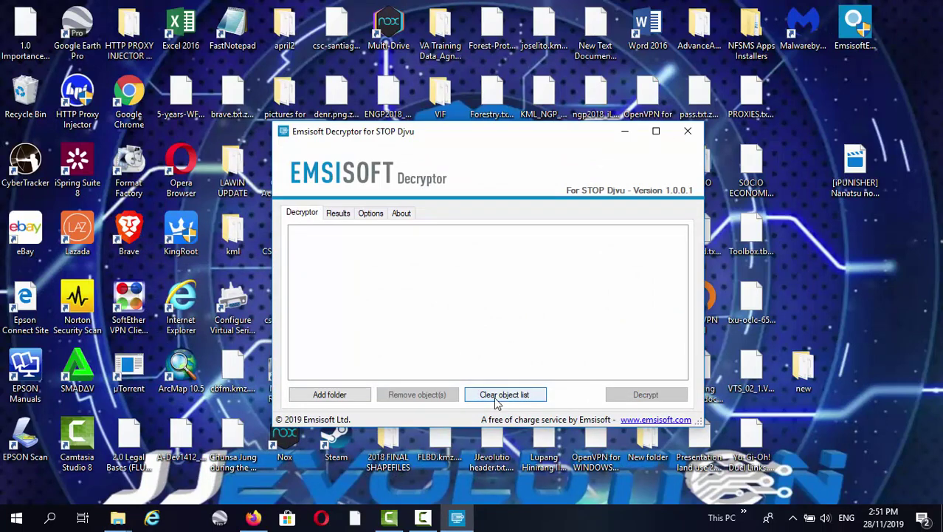
left_click(333, 393)
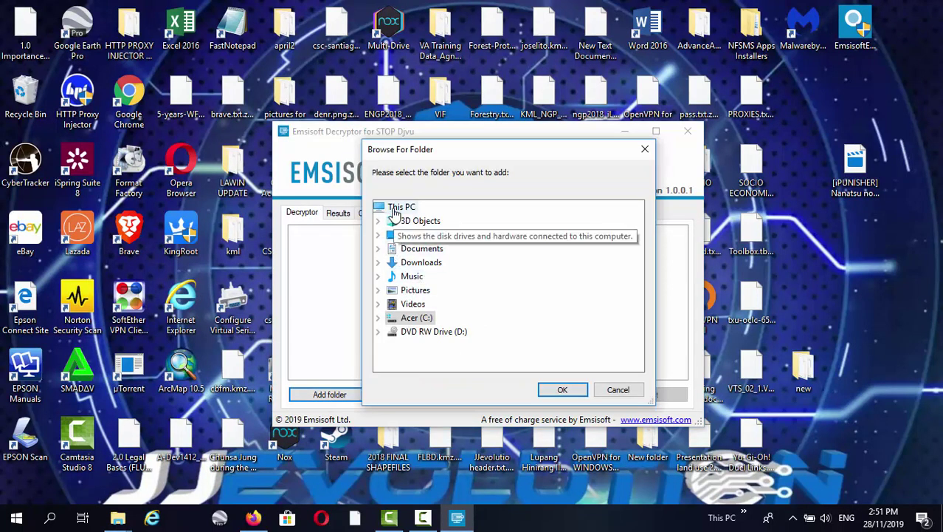
left_click(394, 210)
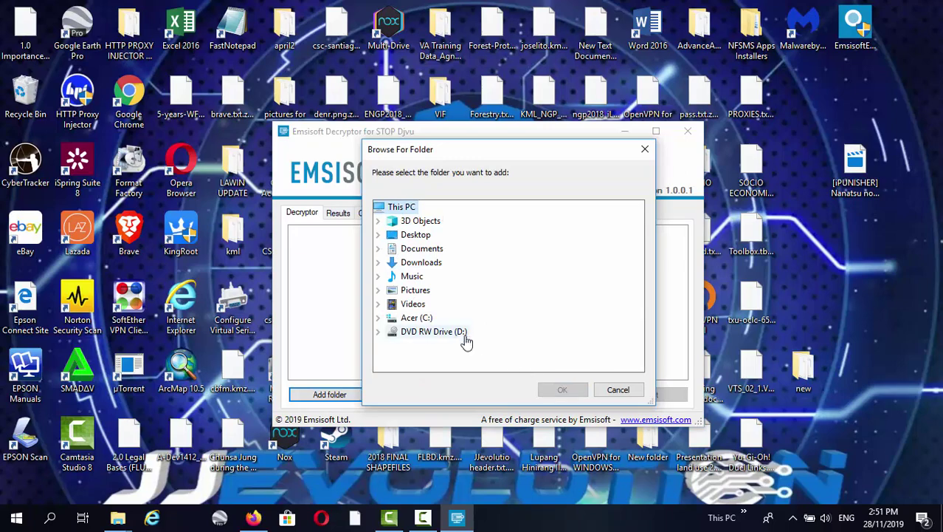
double_click(415, 319)
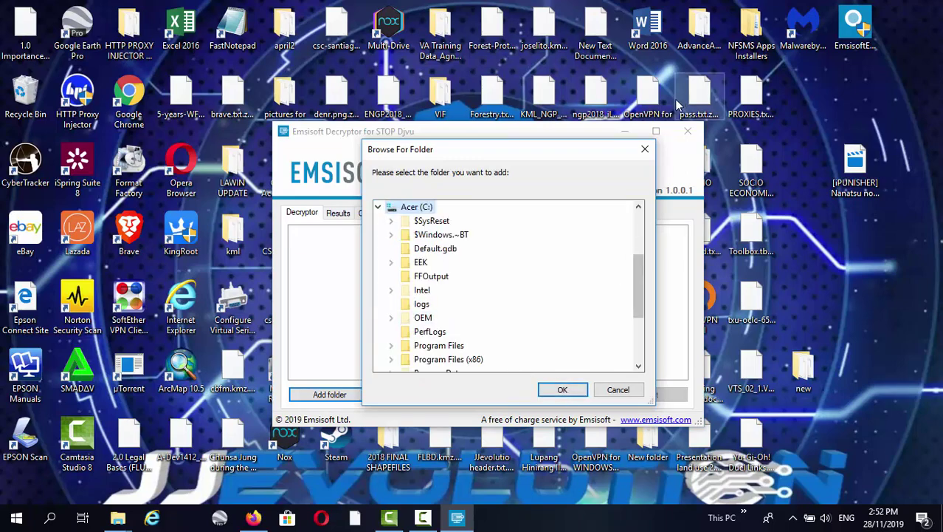
left_click(644, 148)
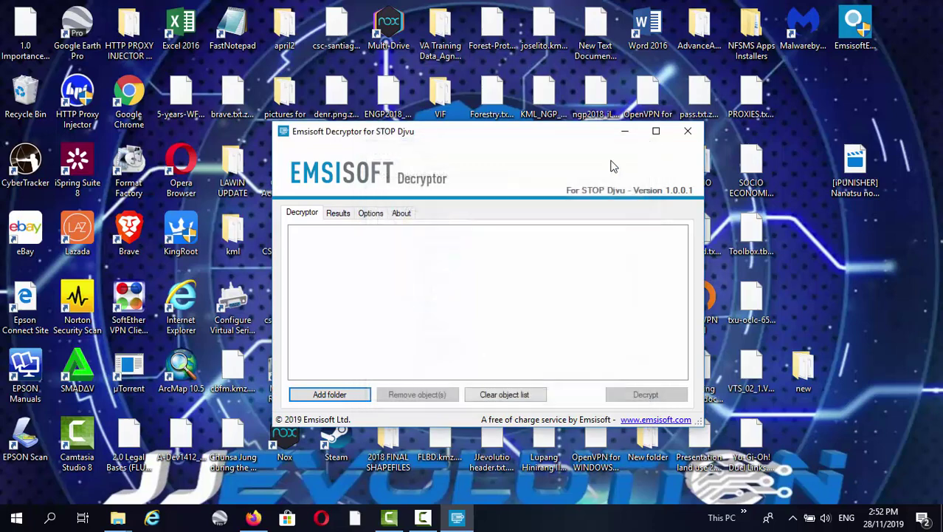
- Add the 3D Objects and Desktop folders to the decryptor's object list
left_click(312, 396)
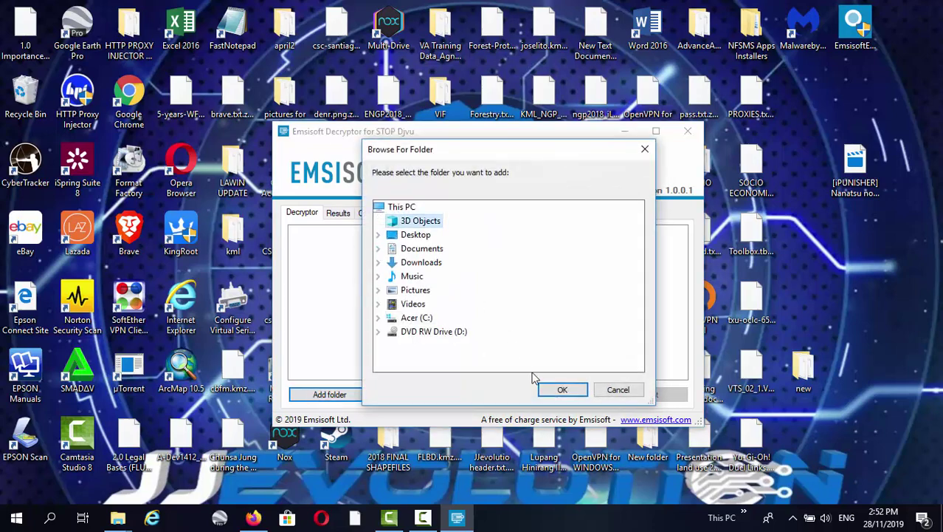
left_click(560, 389)
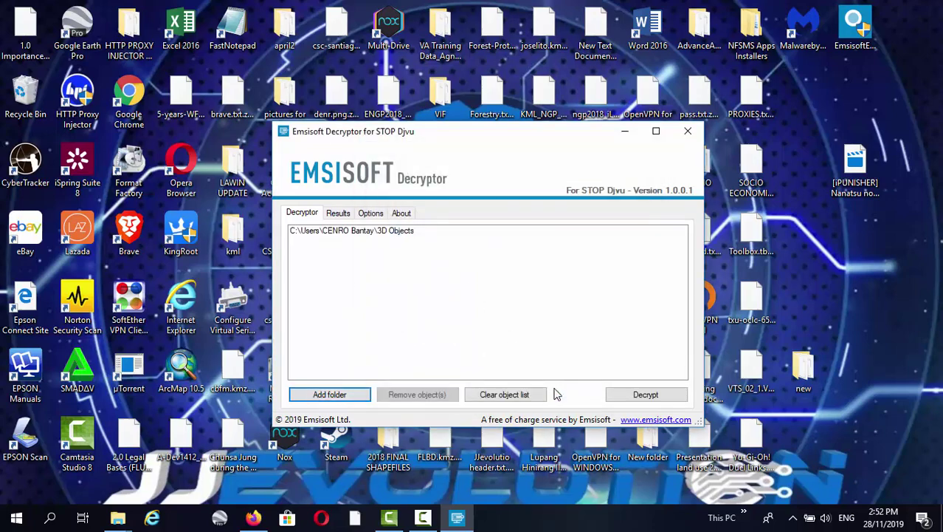
left_click(347, 396)
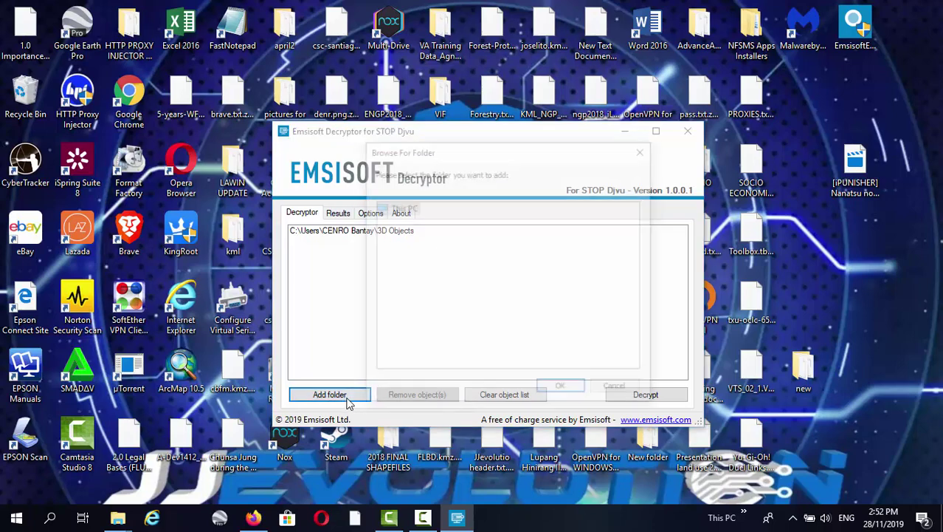
left_click(416, 234)
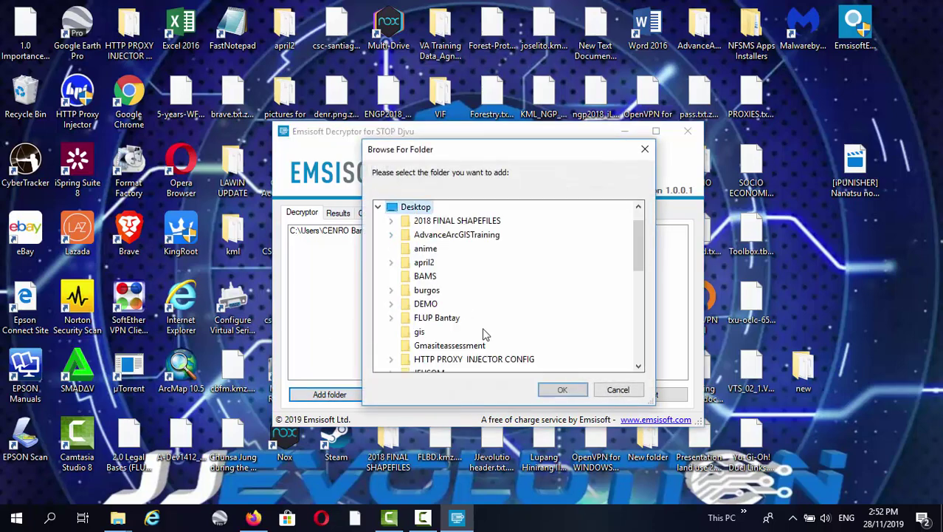
left_click(560, 393)
- Add the Documents and Downloads folders to the list of locations for decryption
left_click(333, 394)
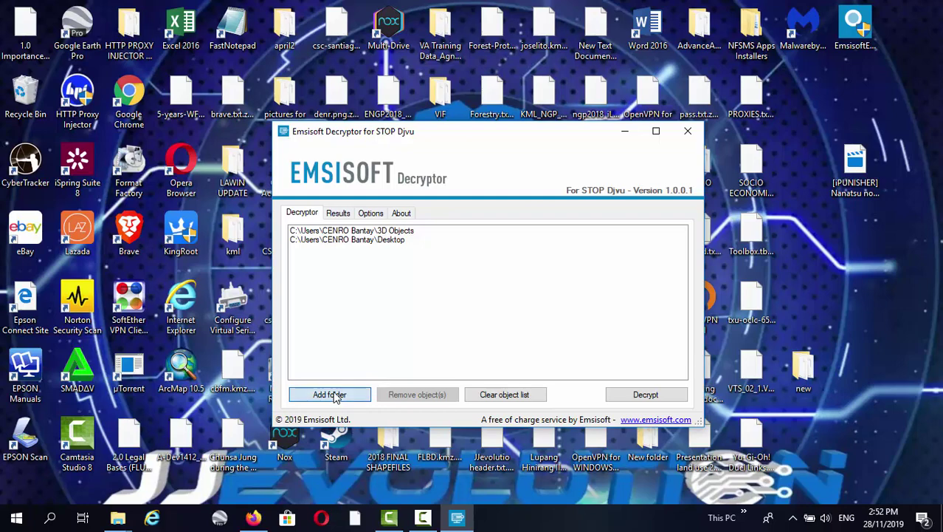
double_click(418, 248)
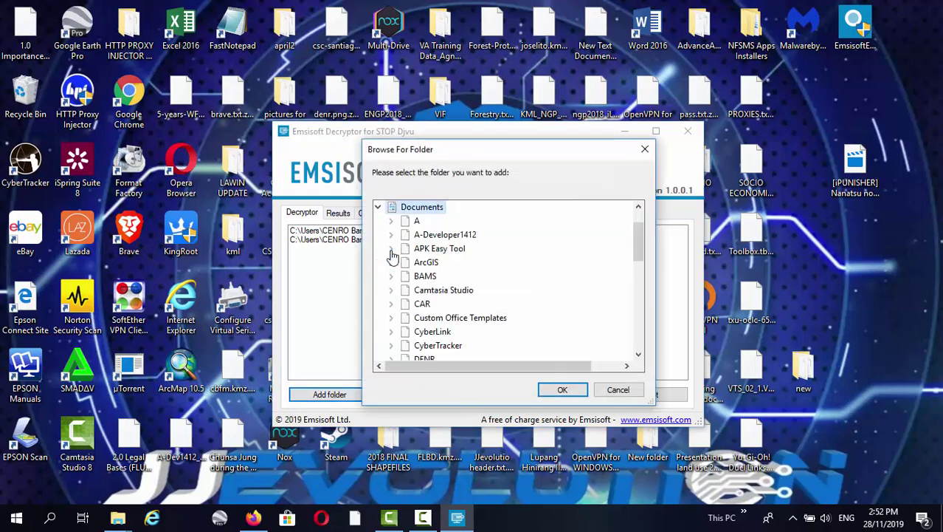
left_click(562, 390)
left_click(317, 393)
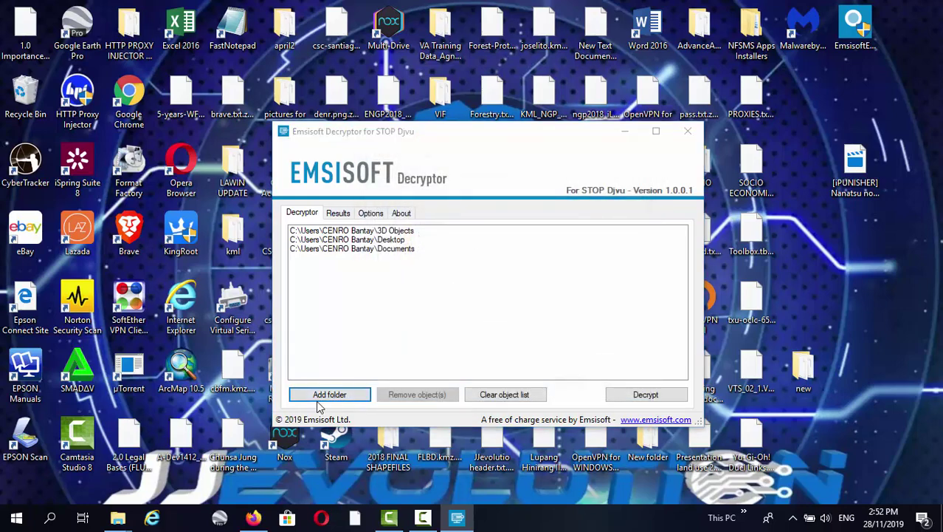
double_click(392, 264)
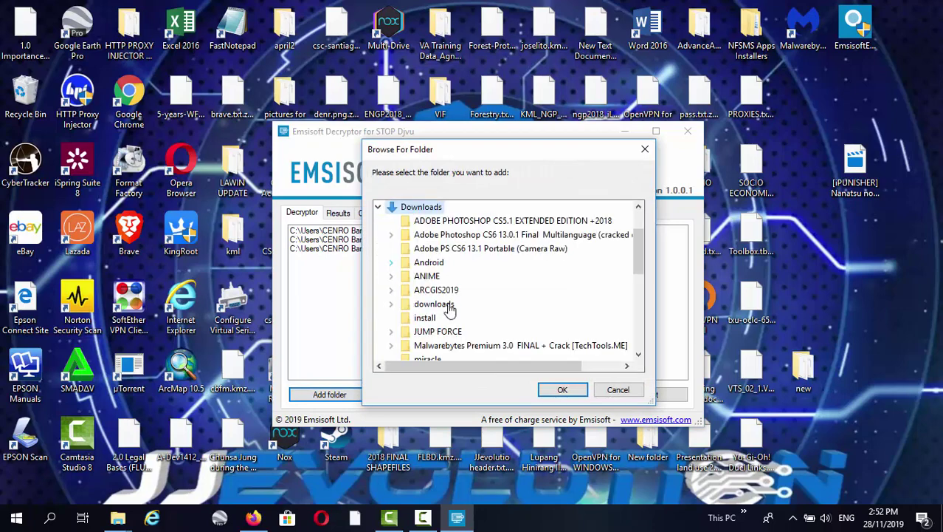
left_click(558, 390)
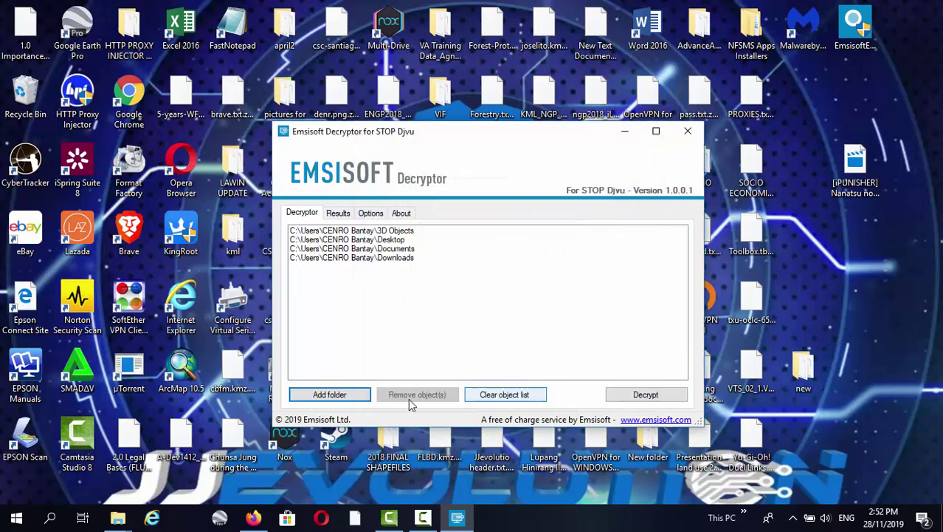
- Add the Music and Pictures folders to the decryptor's object list
left_click(325, 396)
left_click(409, 276)
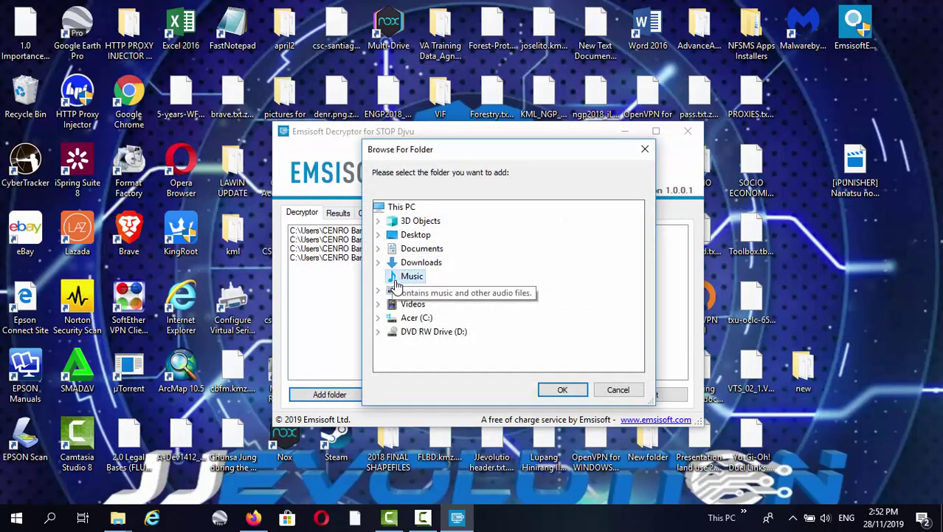
left_click(561, 390)
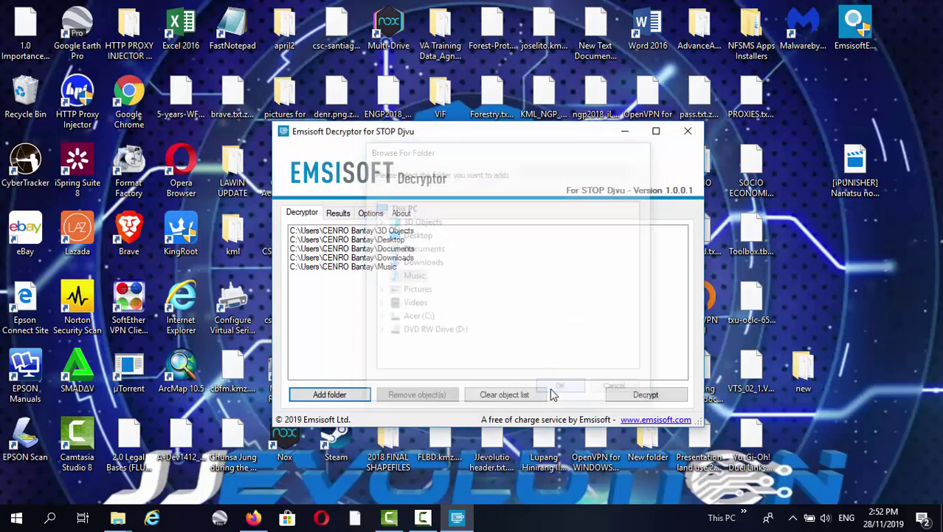
left_click(349, 397)
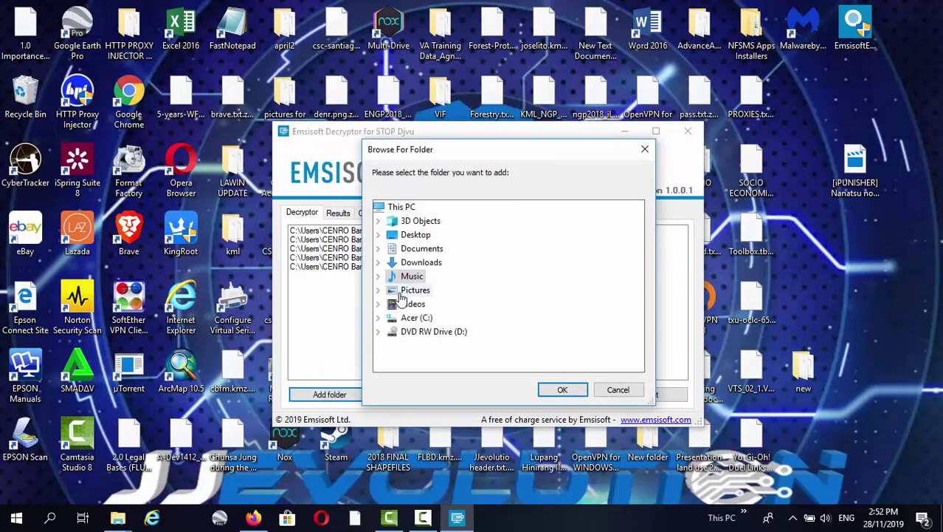
left_click(391, 292)
left_click(562, 390)
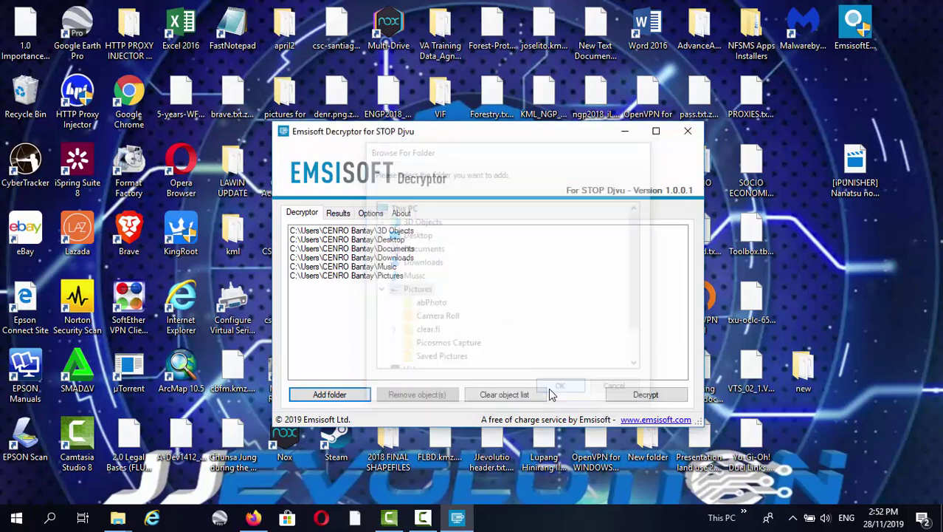
- Add the Videos folder and the whole Acer (C:) drive to the decryptor's object list
left_click(329, 395)
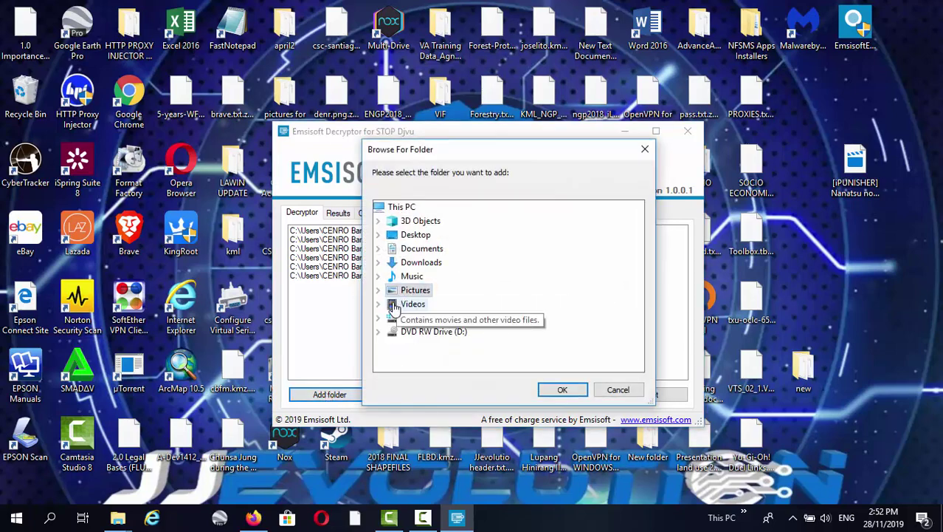
left_click(411, 303)
left_click(562, 390)
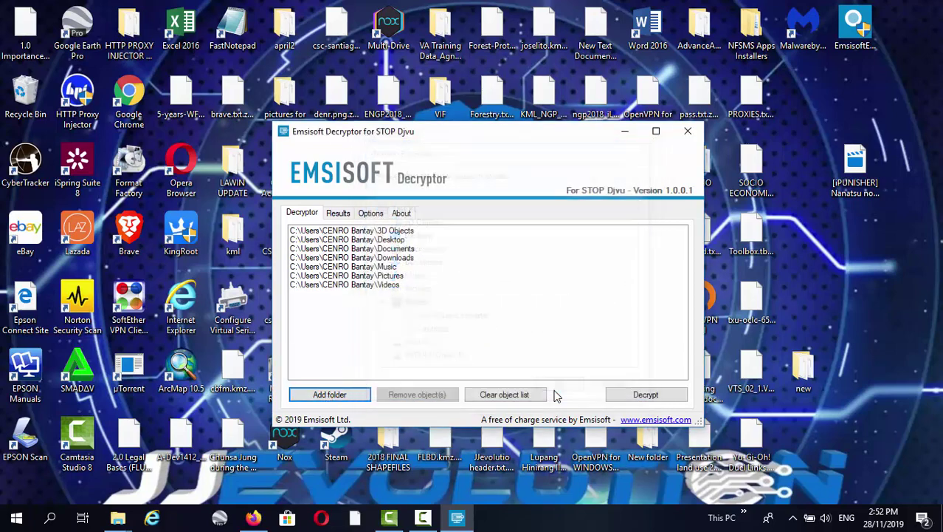
left_click(342, 398)
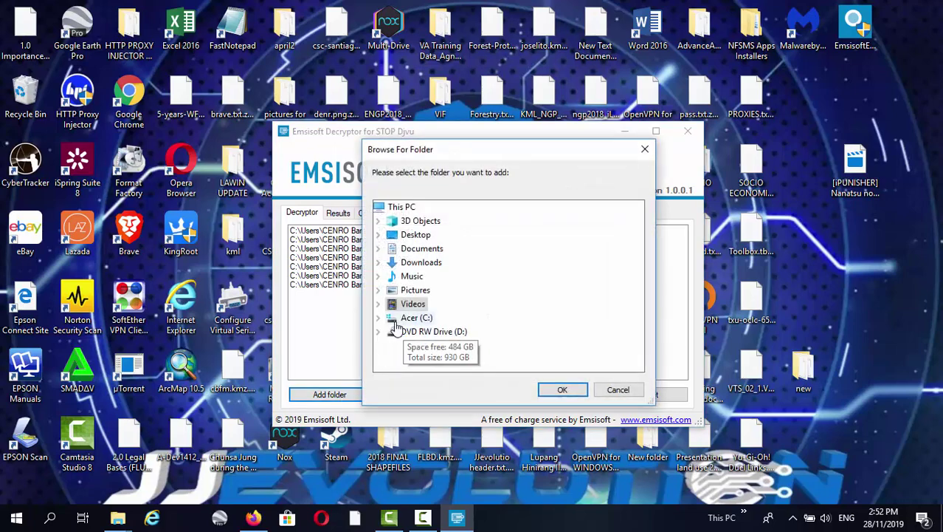
left_click(391, 325)
left_click(562, 390)
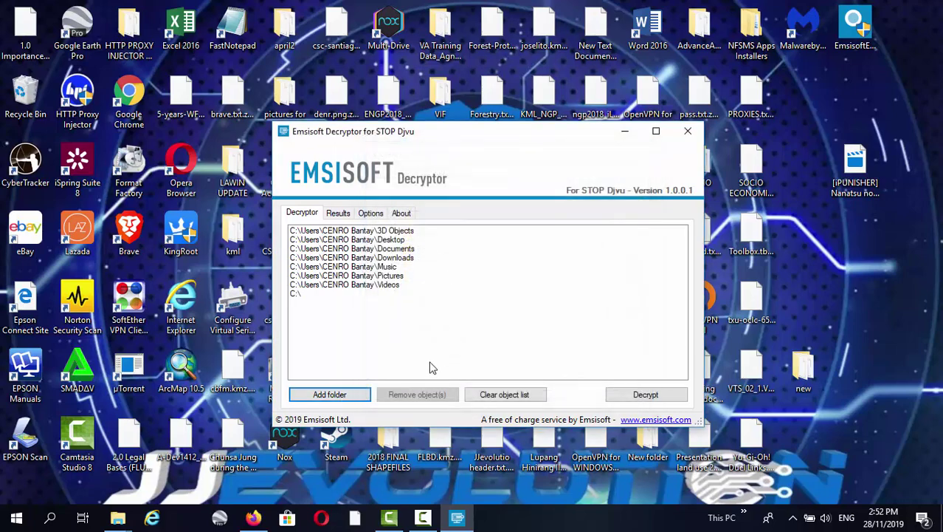
- Decrypt the files in all listed locations and move the decryptor window aside to uncover the desktop files
left_click(646, 394)
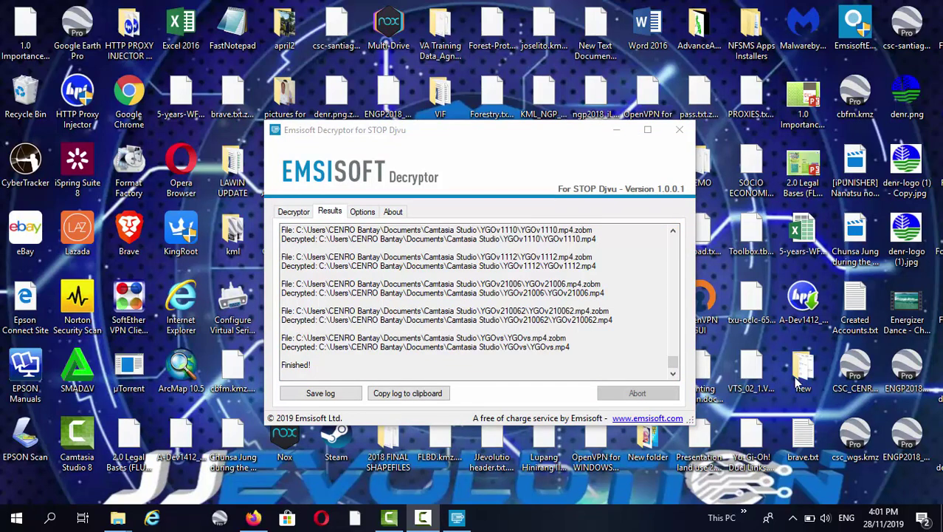
left_click_drag(558, 130, 448, 149)
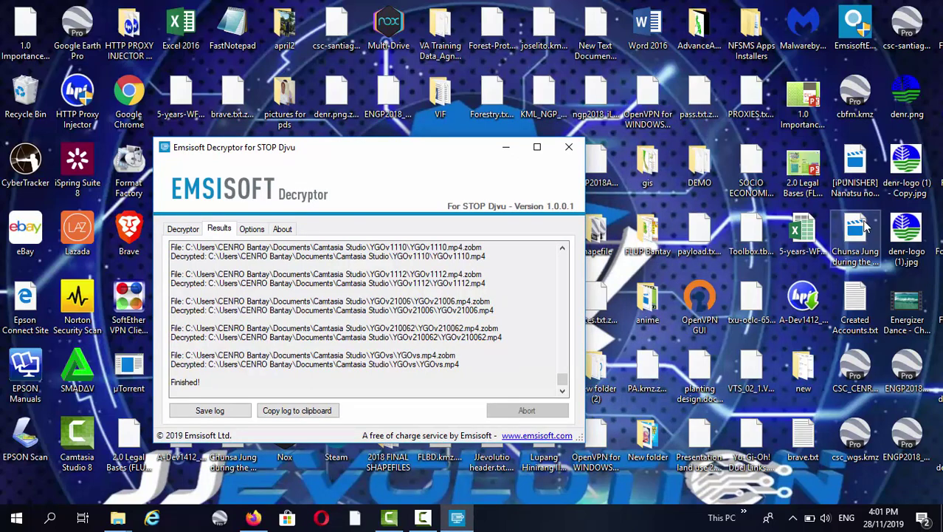
- Inspect the VIF desktop folder for decrypted copies beside the .zobm files, then put its window away
left_click_drag(446, 153, 491, 159)
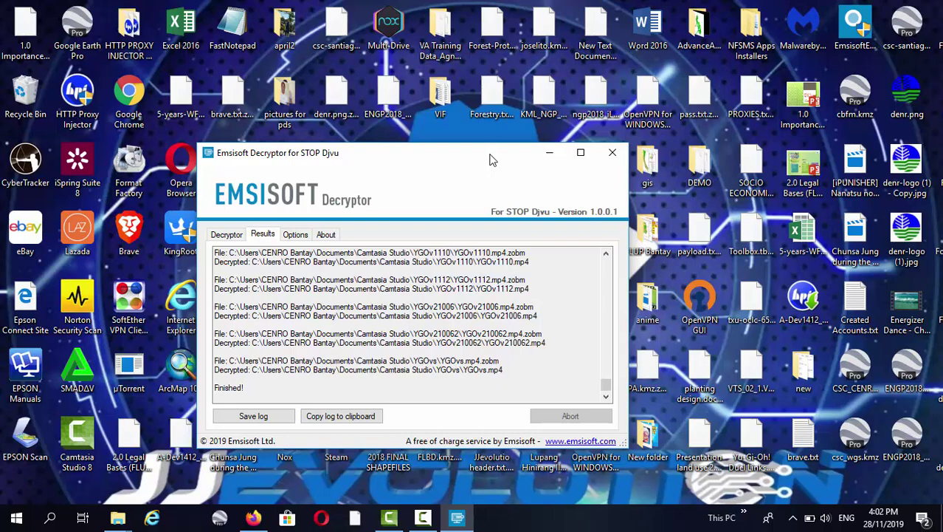
double_click(442, 96)
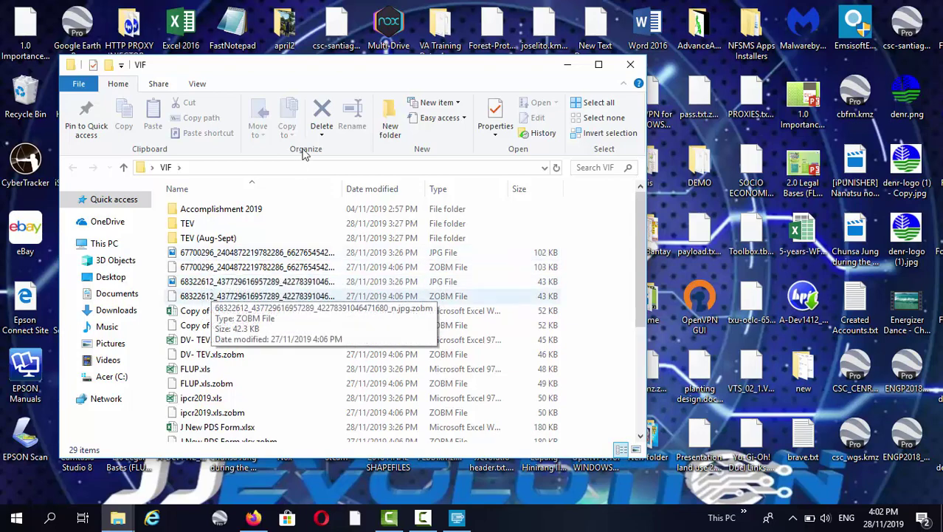
left_click(568, 67)
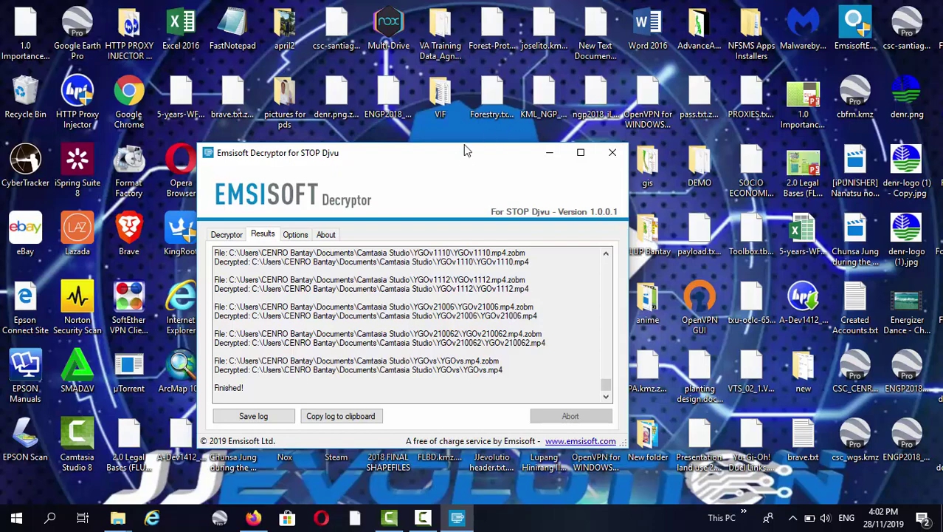
- Test the decrypted Energizer Dance MP4 video on the desktop by playing it briefly, then pause and close it
left_click_drag(463, 152, 517, 136)
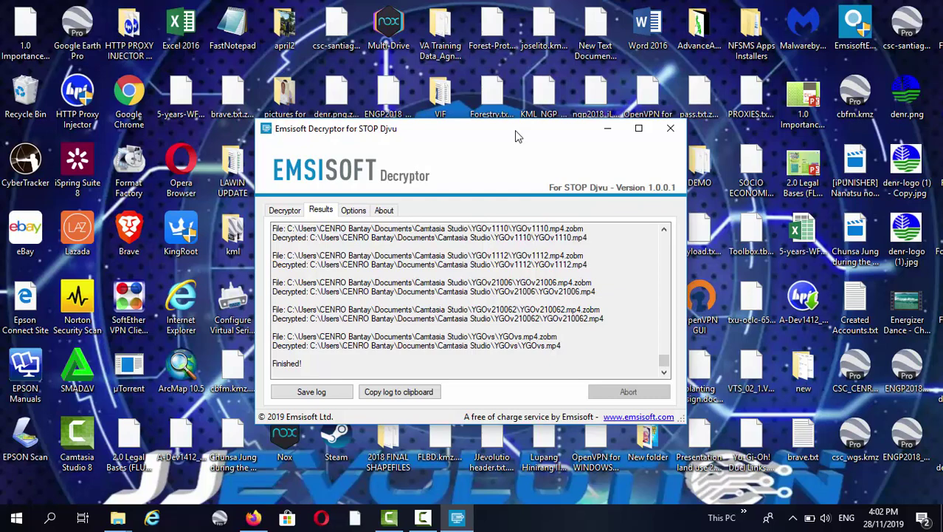
left_click(908, 316)
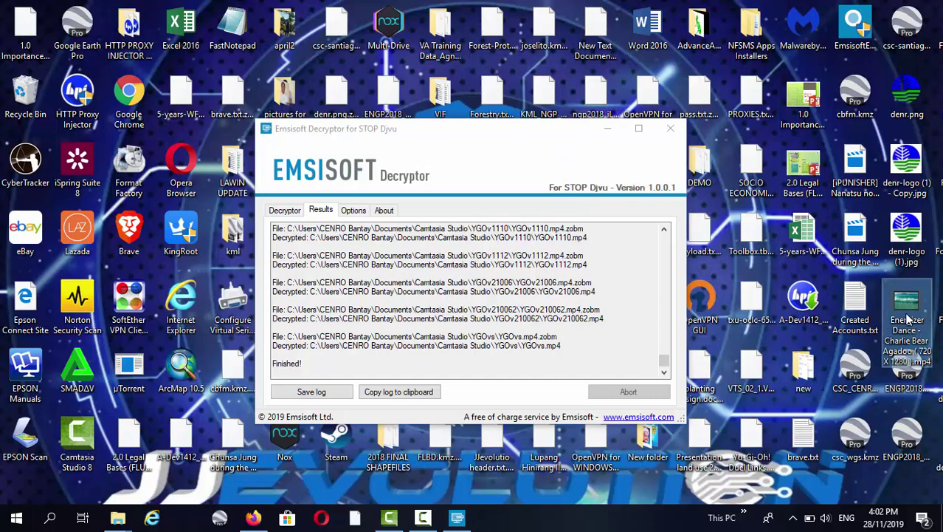
double_click(908, 317)
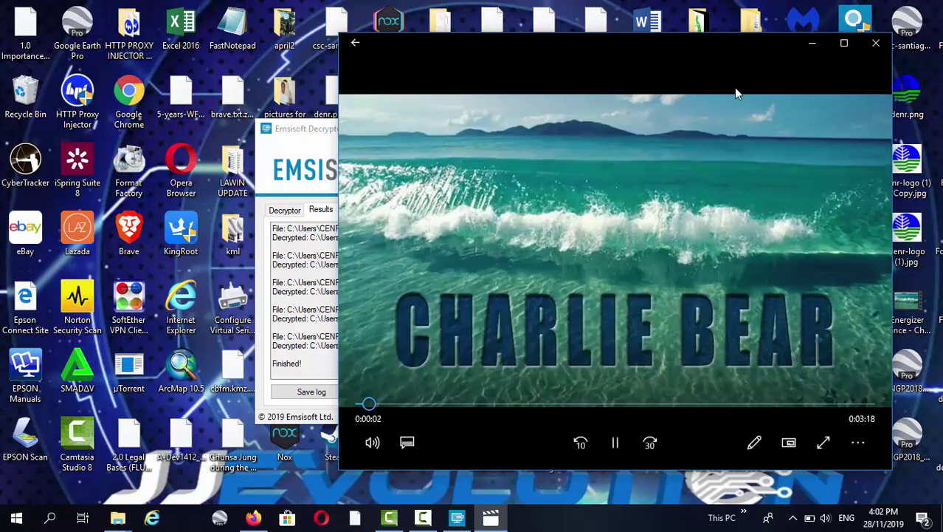
left_click(618, 445)
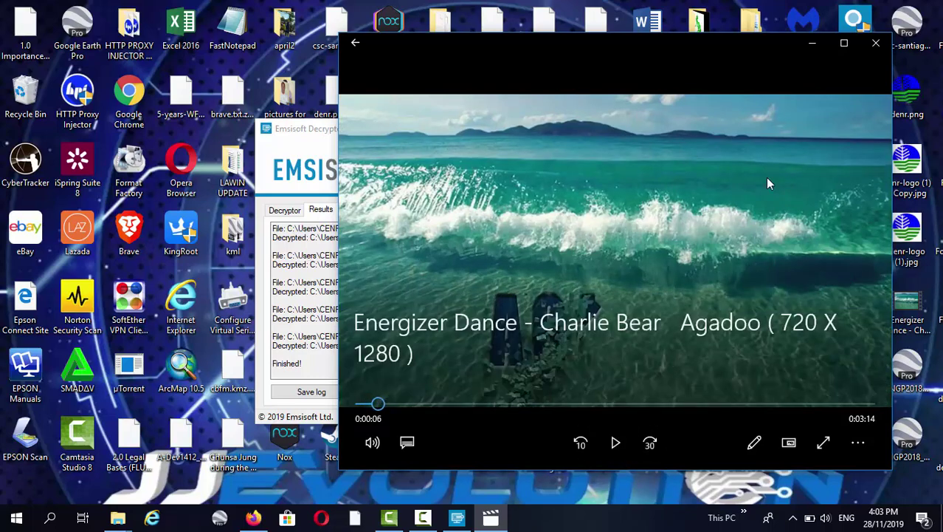
left_click(877, 43)
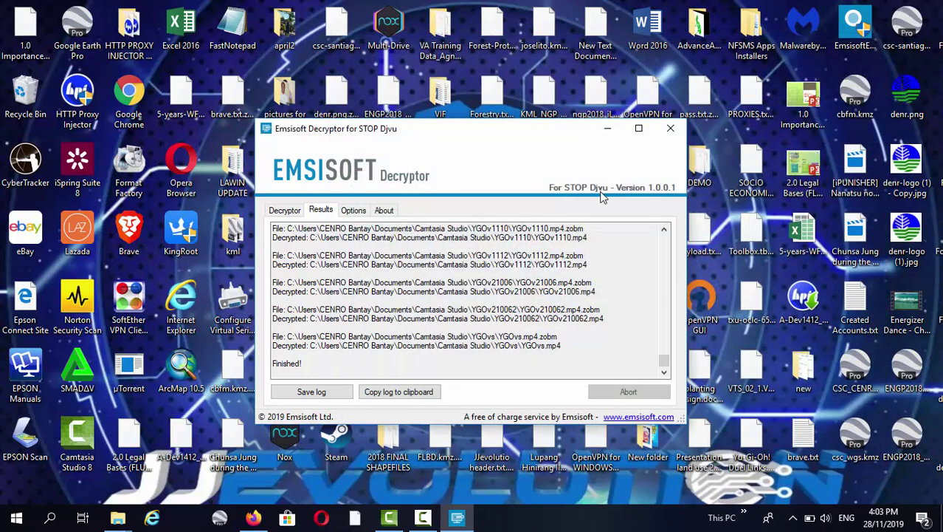